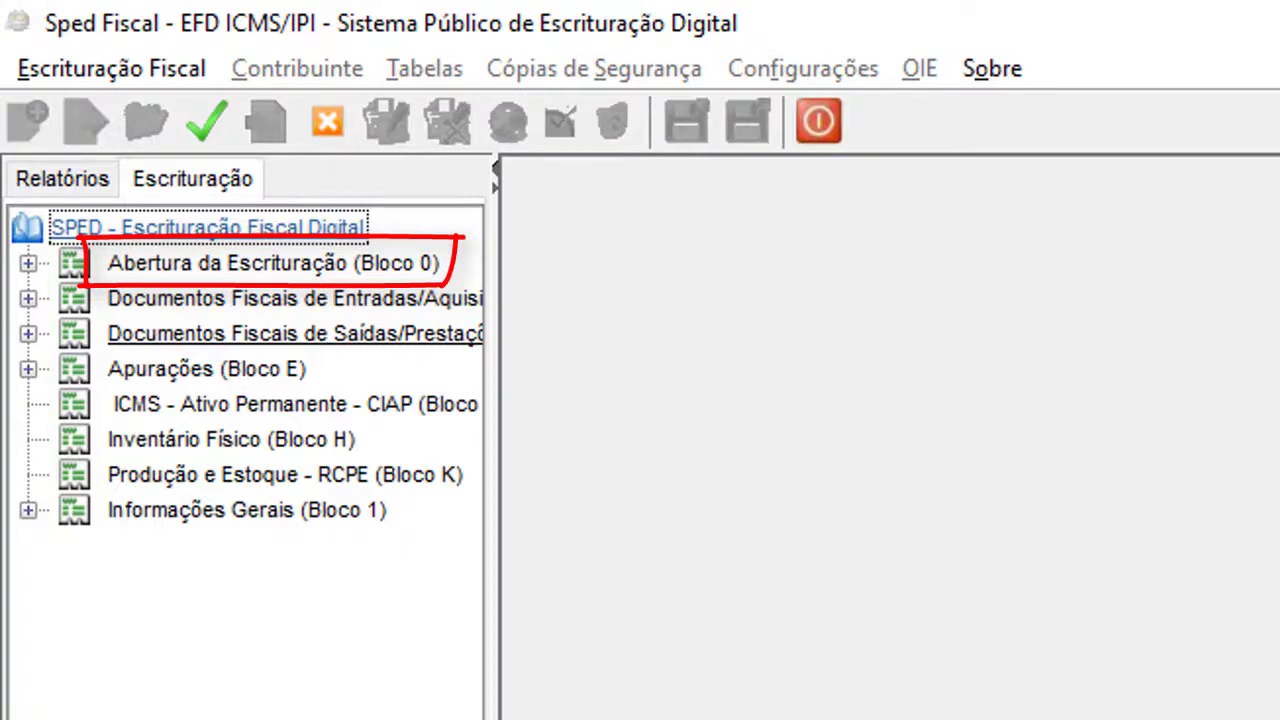
Step: Open the Tabelas do Contribuinte in Bloco 0 and start a new Observação do Lanc. Fiscal record (0460)
{"action": "double_click", "coordinate": [331, 266]}
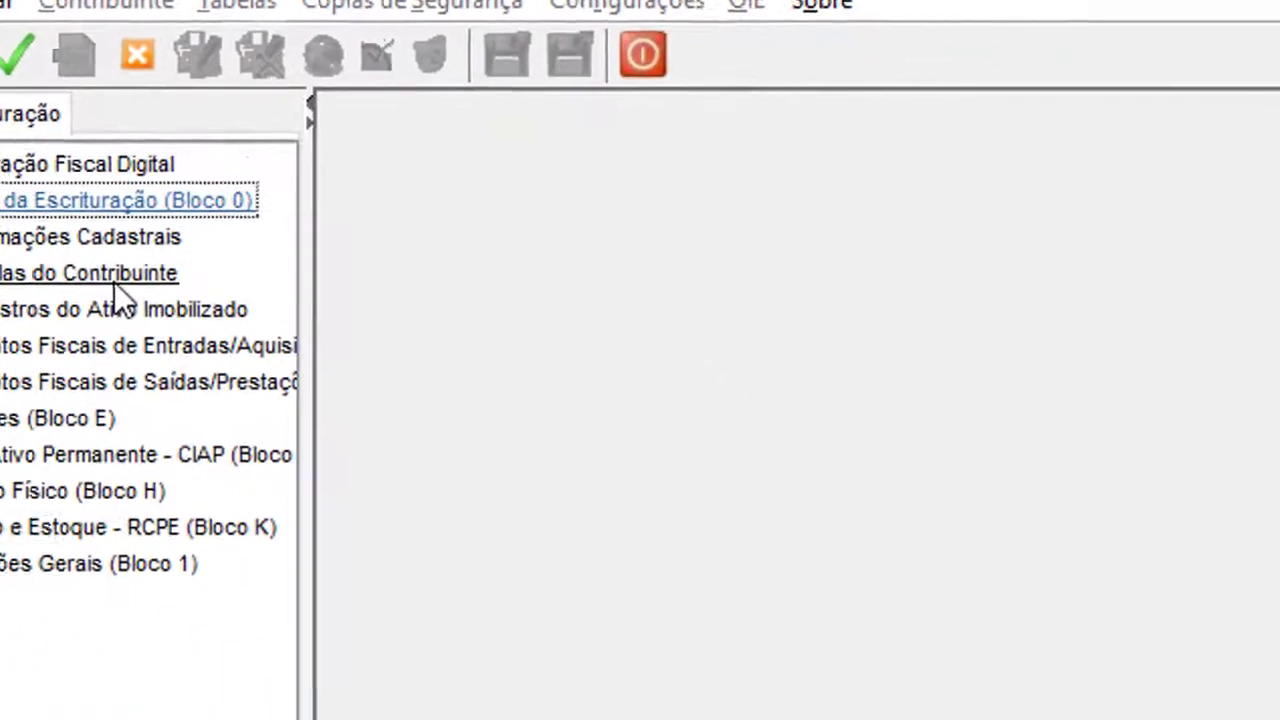
{"action": "double_click", "coordinate": [250, 378]}
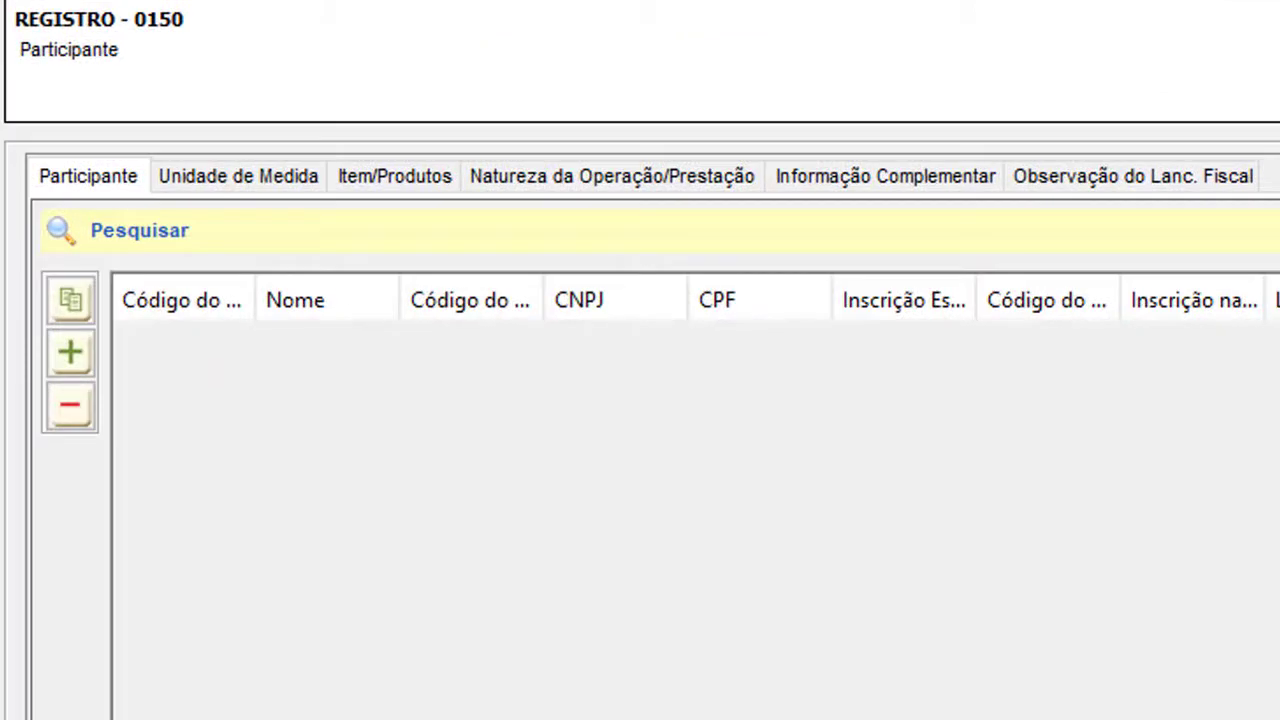
{"action": "left_click", "coordinate": [1070, 185]}
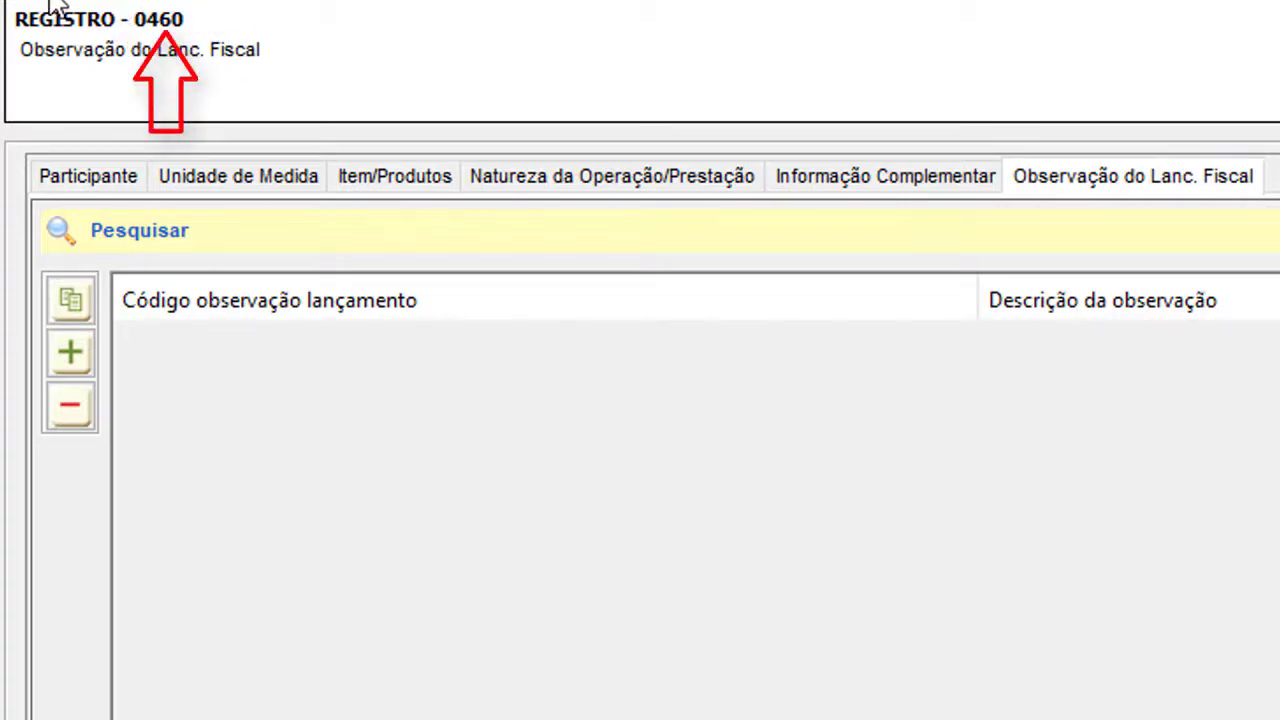
{"action": "left_click", "coordinate": [70, 352]}
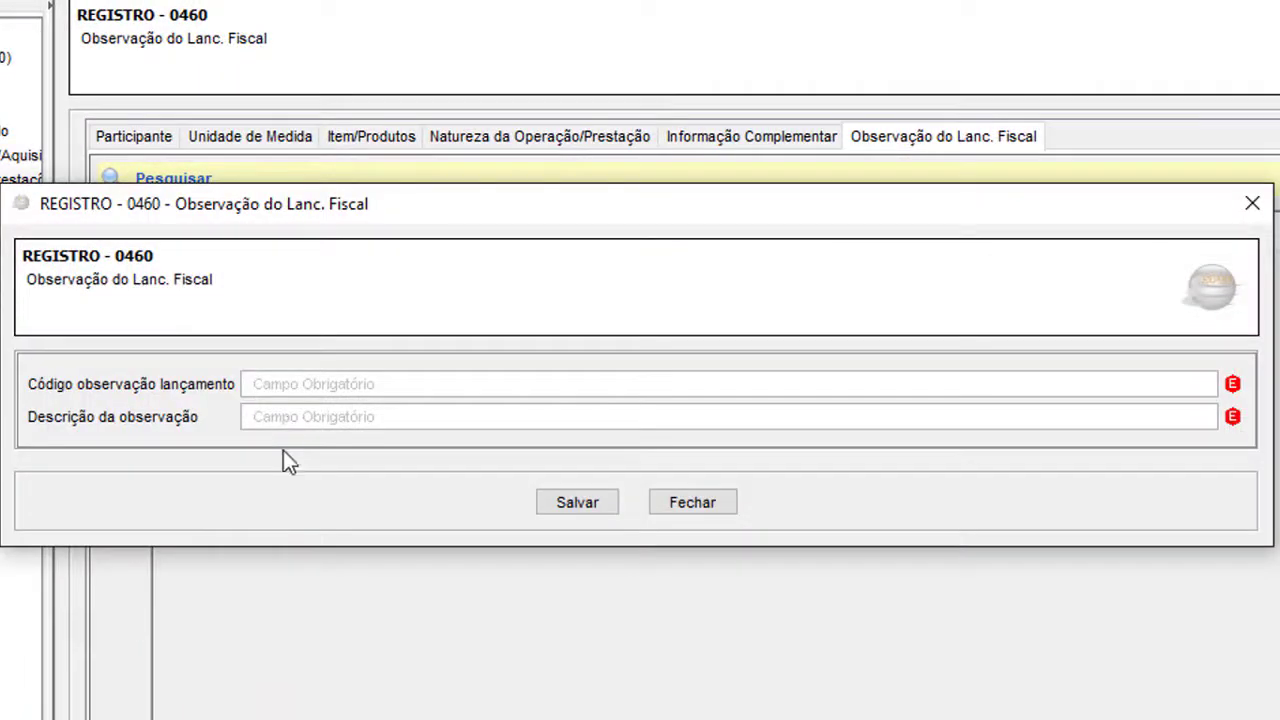
Step: Fill in the 0460 record with code 1 and description DIFERENCIAL DE ALIQUOTAS, and save it
{"action": "left_click", "coordinate": [291, 392]}
{"action": "type", "text": "1"}
{"action": "key", "text": "Tab"}
{"action": "type", "text": "F"}
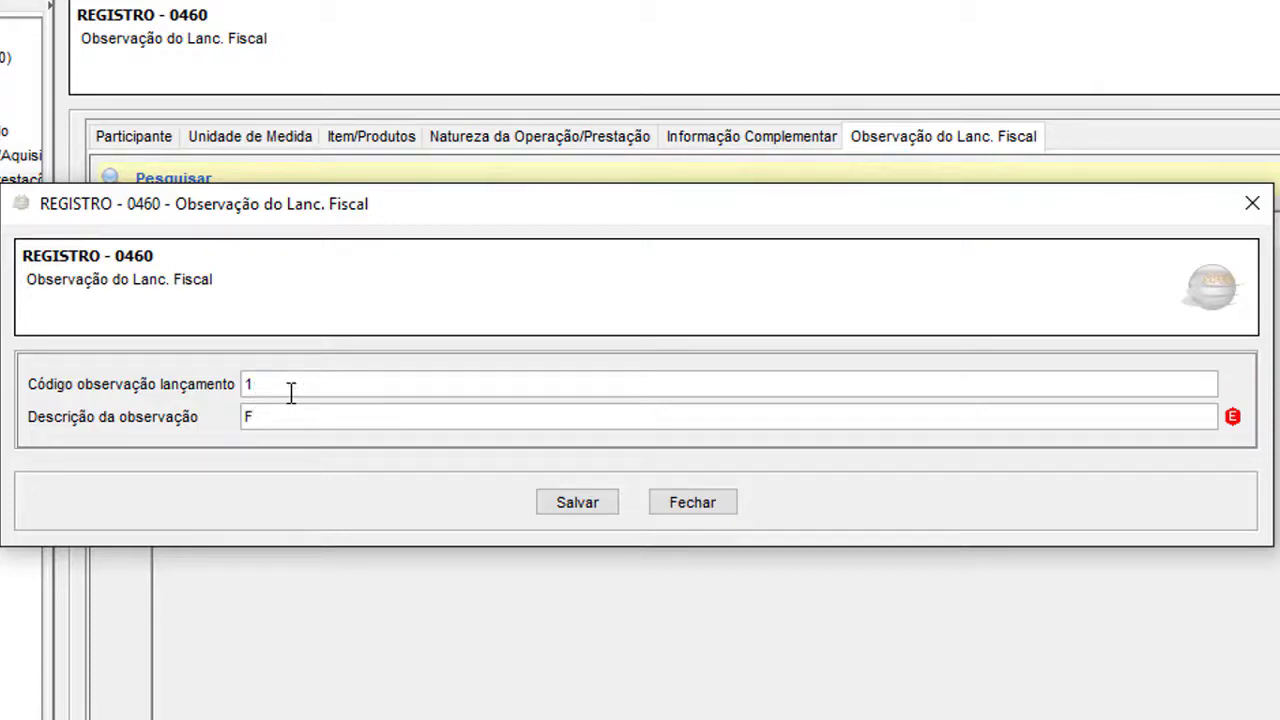
{"action": "key", "text": "BackSpace"}
{"action": "type", "text": "DIFERENCIAL DE ALIU"}
{"action": "key", "text": "BackSpace"}
{"action": "type", "text": "QUOTAS"}
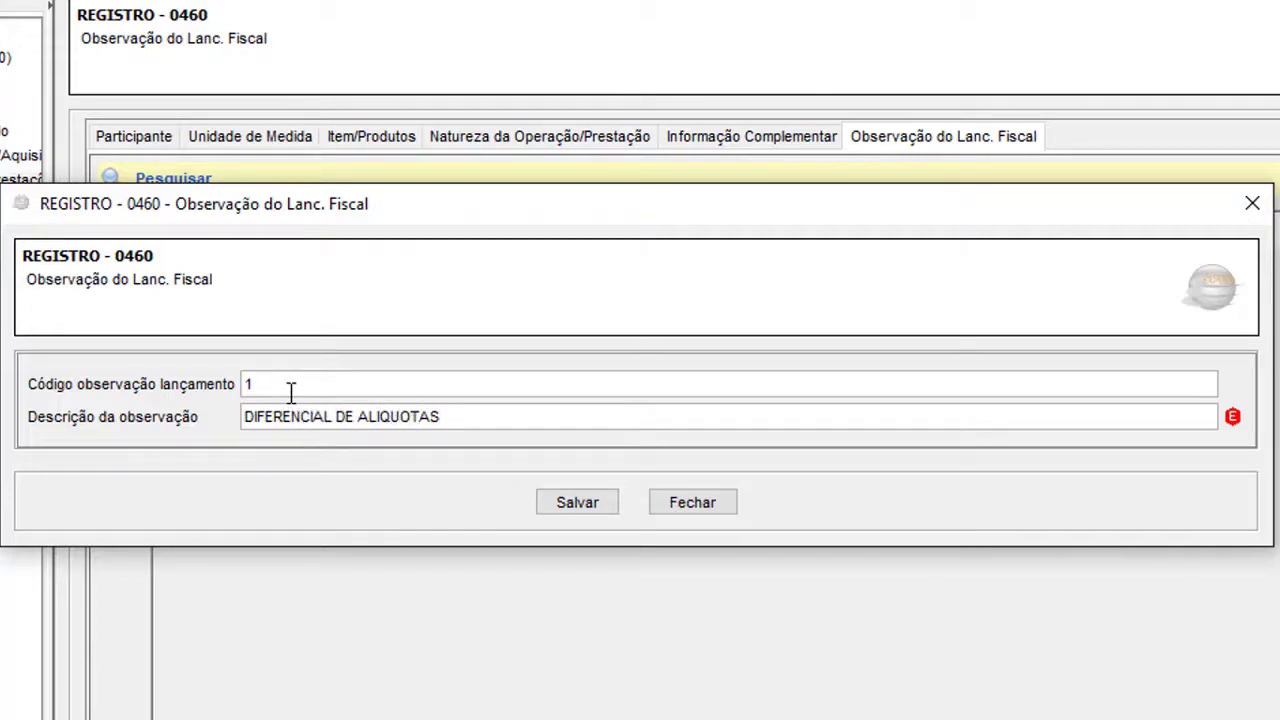
{"action": "left_click", "coordinate": [577, 502]}
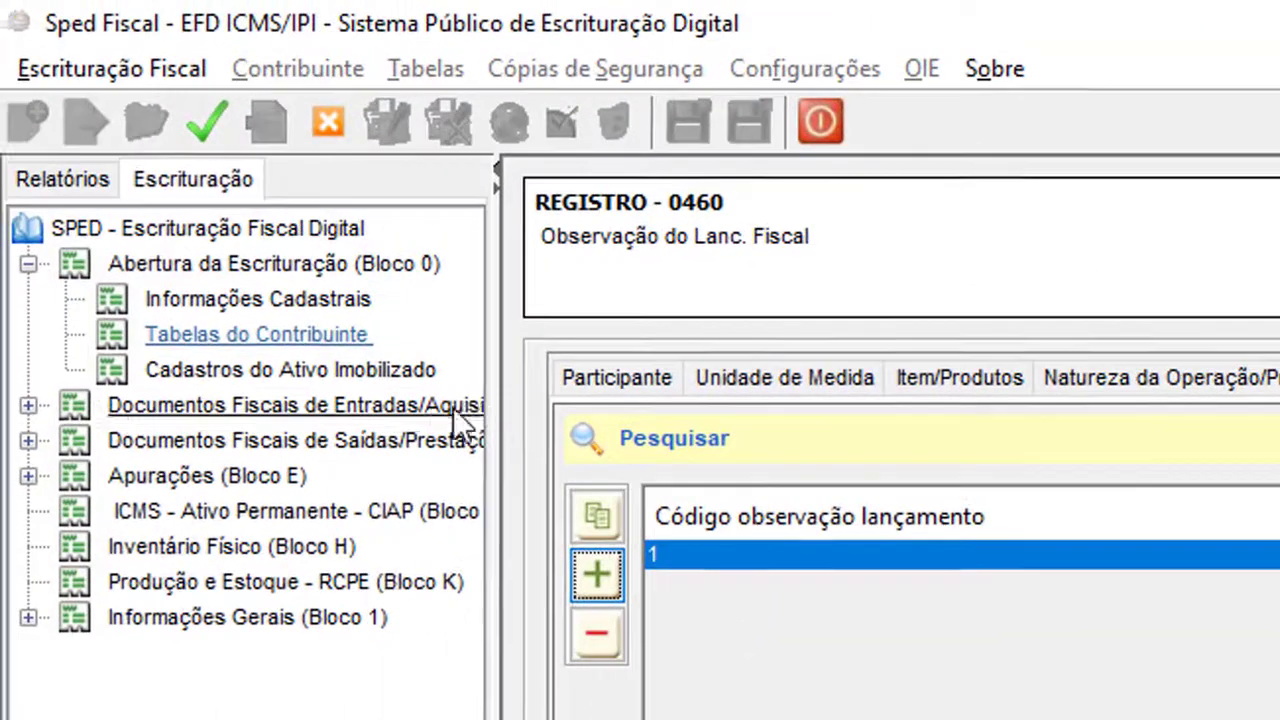
Step: Open the NF, NF Avulsa, NF Produtor, NF-e entry documents and select the third-party electronic invoice
{"action": "double_click", "coordinate": [431, 407]}
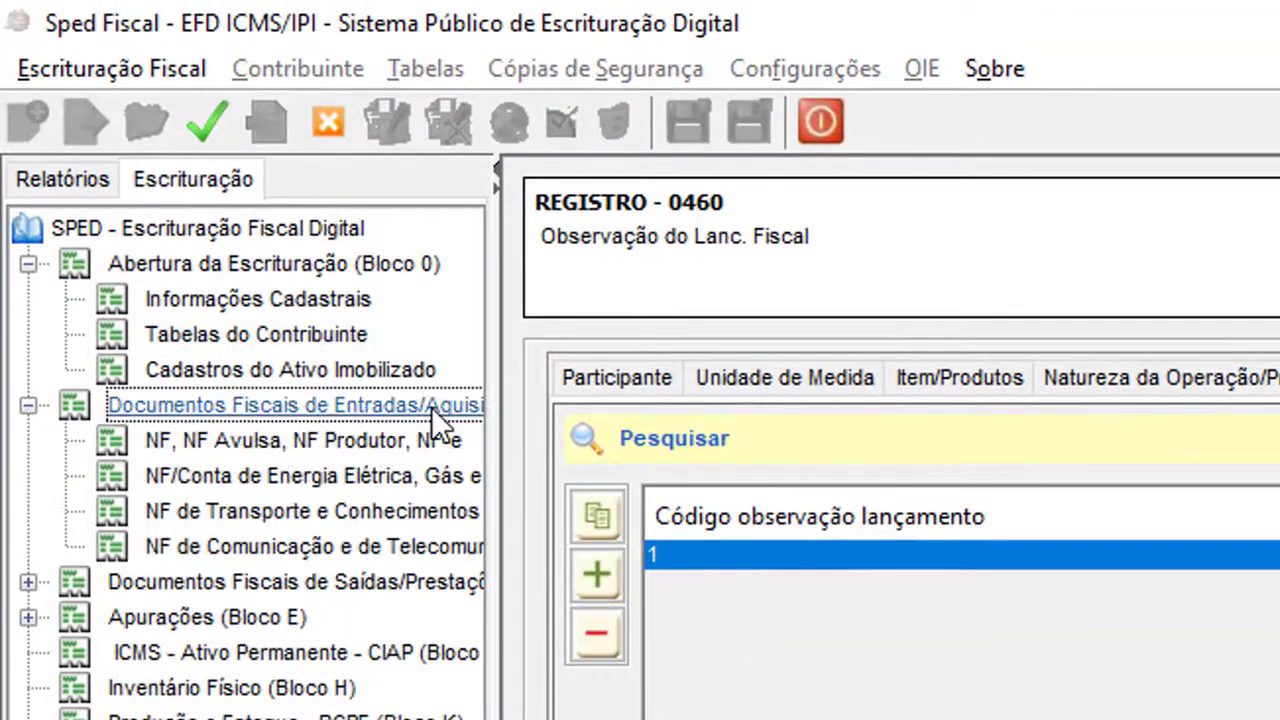
{"action": "left_click", "coordinate": [386, 436]}
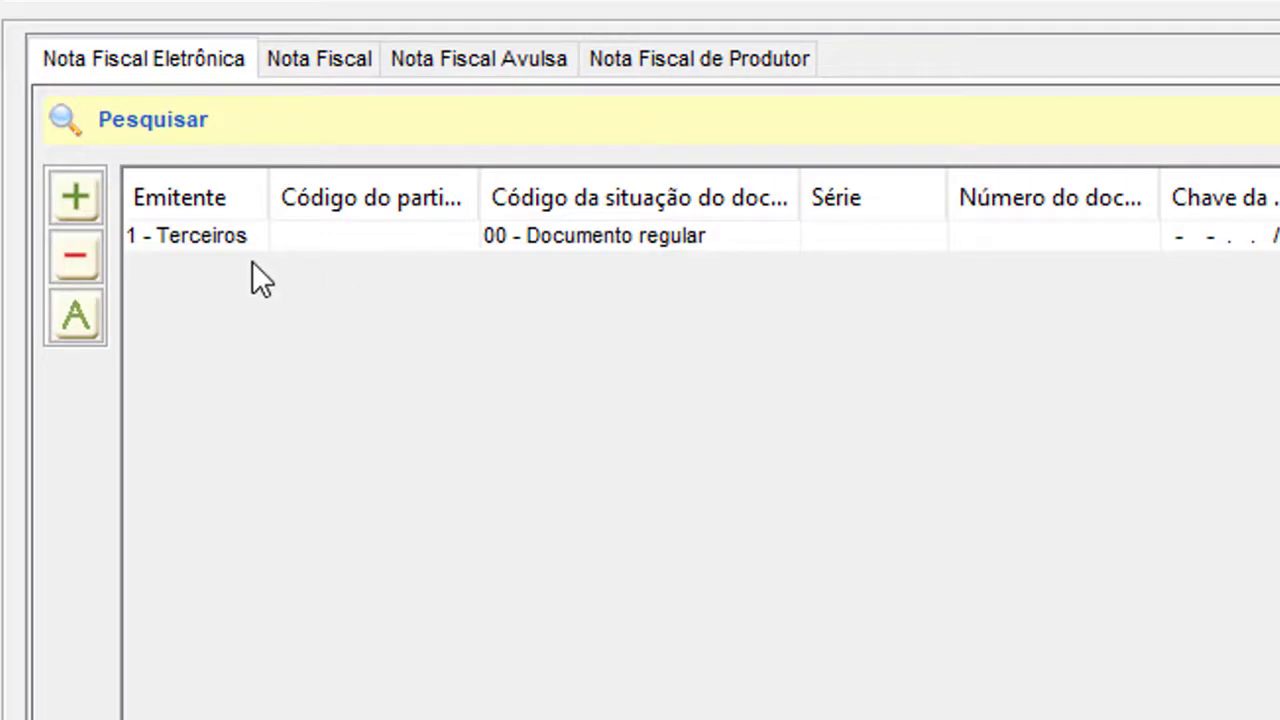
{"action": "left_click", "coordinate": [205, 240]}
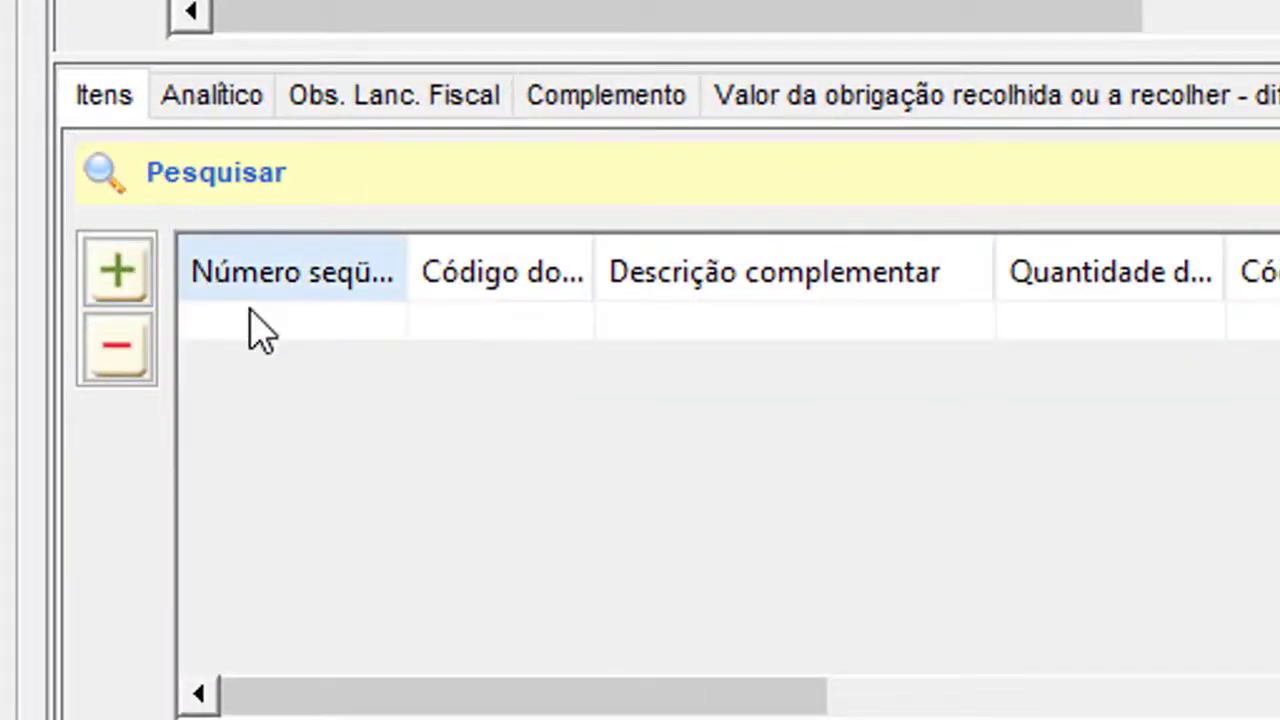
Step: Examine the selected invoice's item record and its analytic record
{"action": "left_click", "coordinate": [250, 419]}
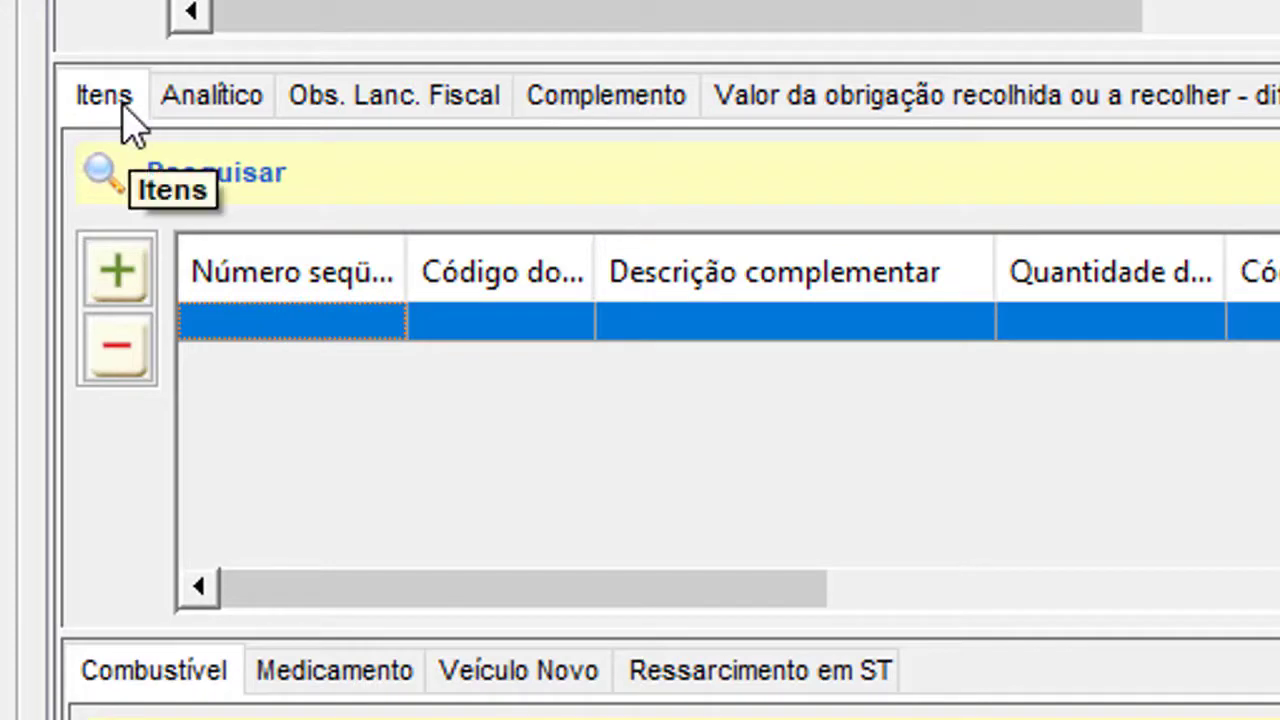
{"action": "left_click", "coordinate": [211, 106]}
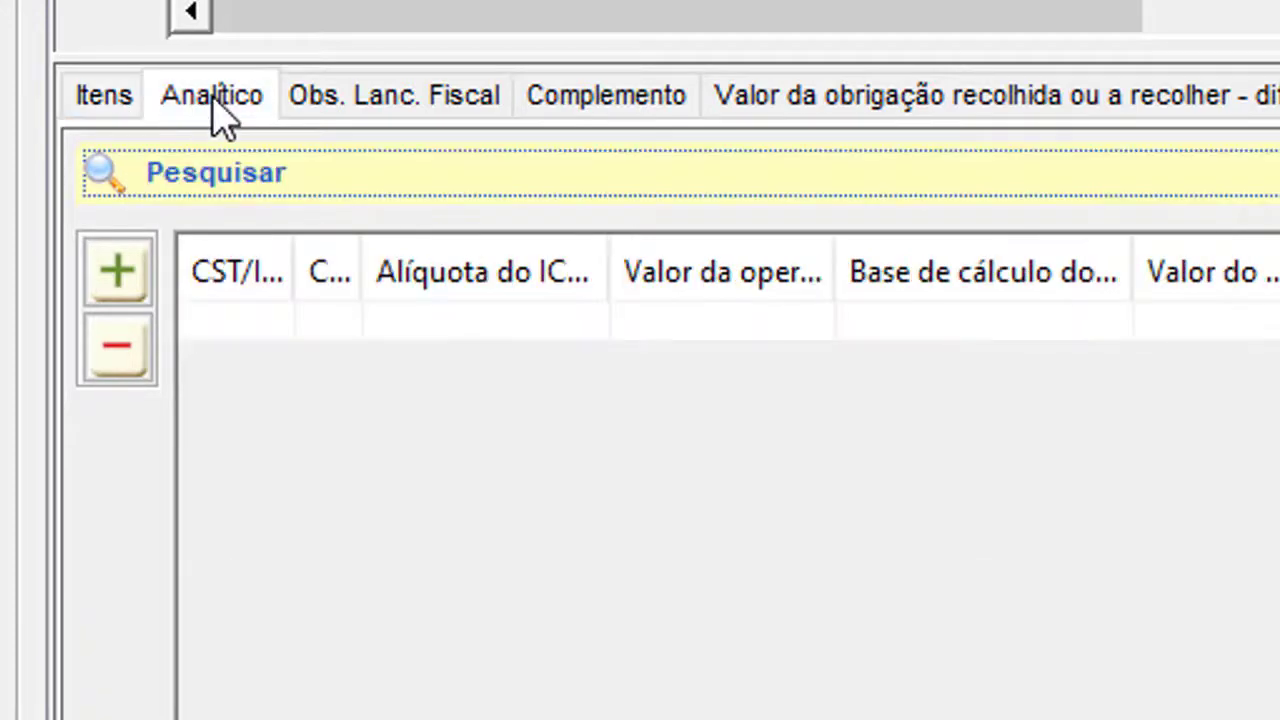
{"action": "left_click", "coordinate": [250, 340]}
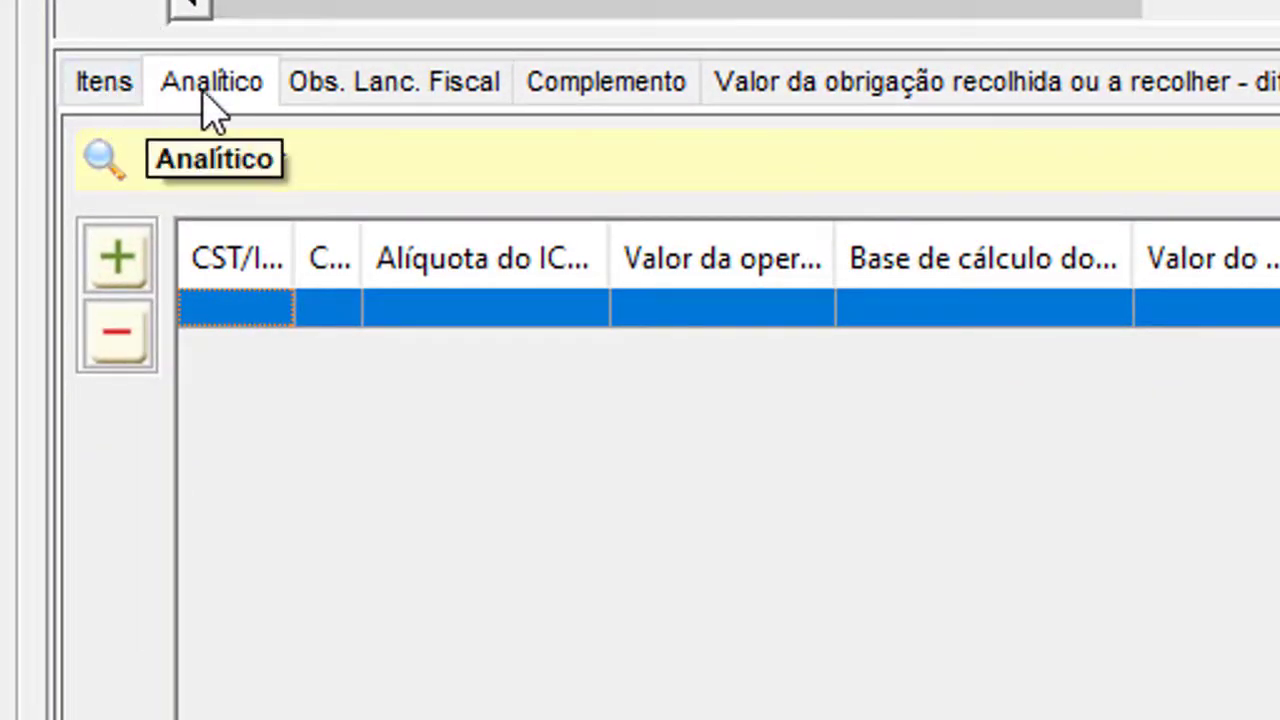
Step: Add a C195 fiscal entry observation with code 1 - DIFERENCIAL DE ALIQUOTAS to the invoice, leaving the complementary description blank
{"action": "left_click", "coordinate": [330, 100]}
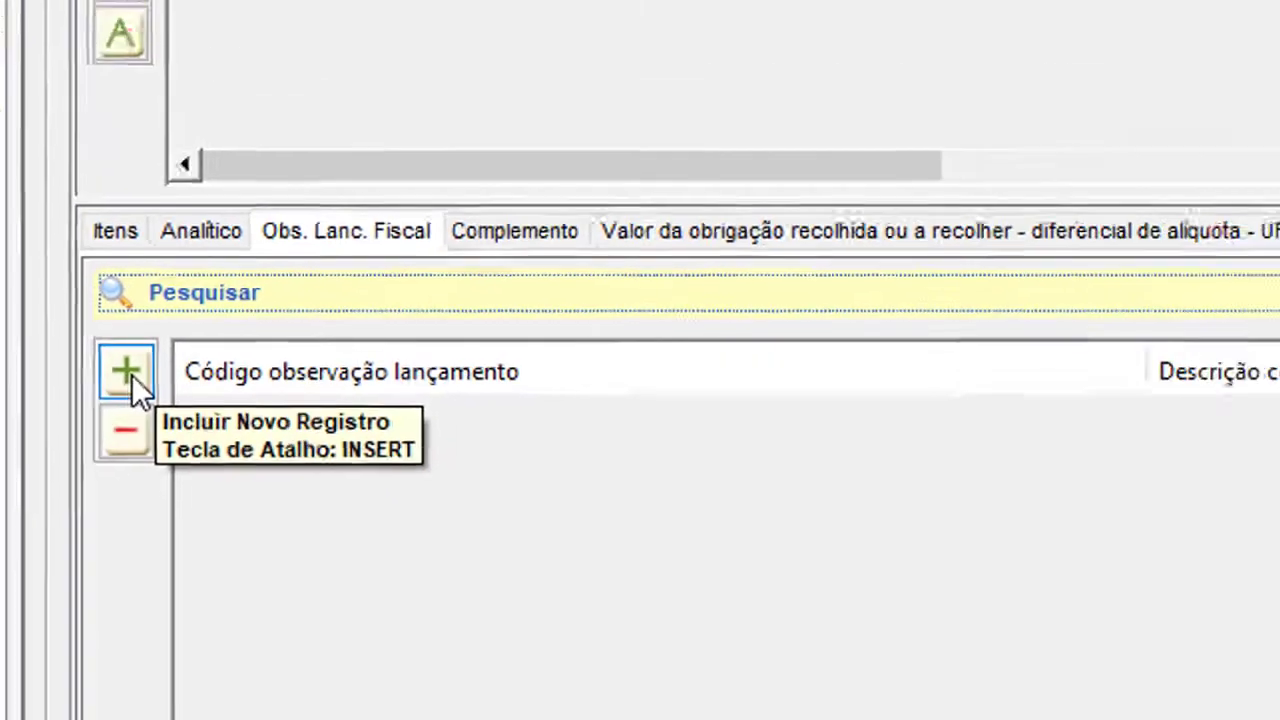
{"action": "left_click", "coordinate": [130, 262]}
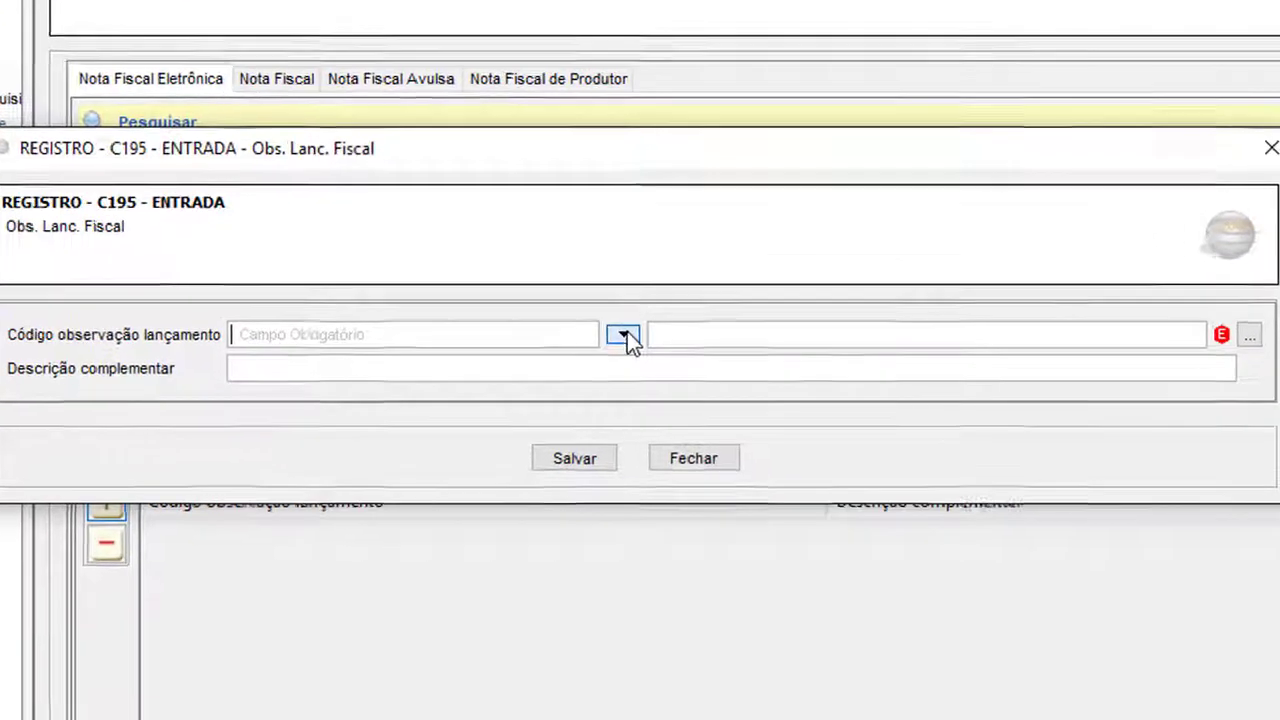
{"action": "left_click", "coordinate": [628, 360]}
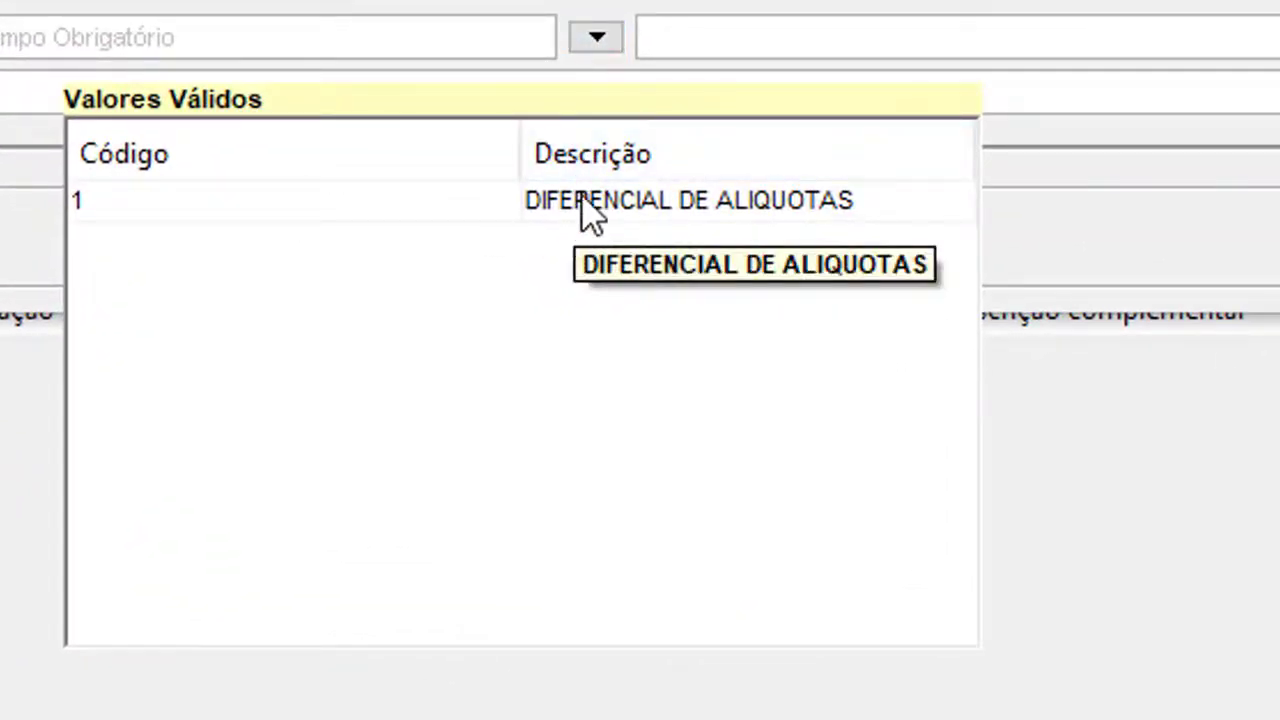
{"action": "double_click", "coordinate": [590, 220]}
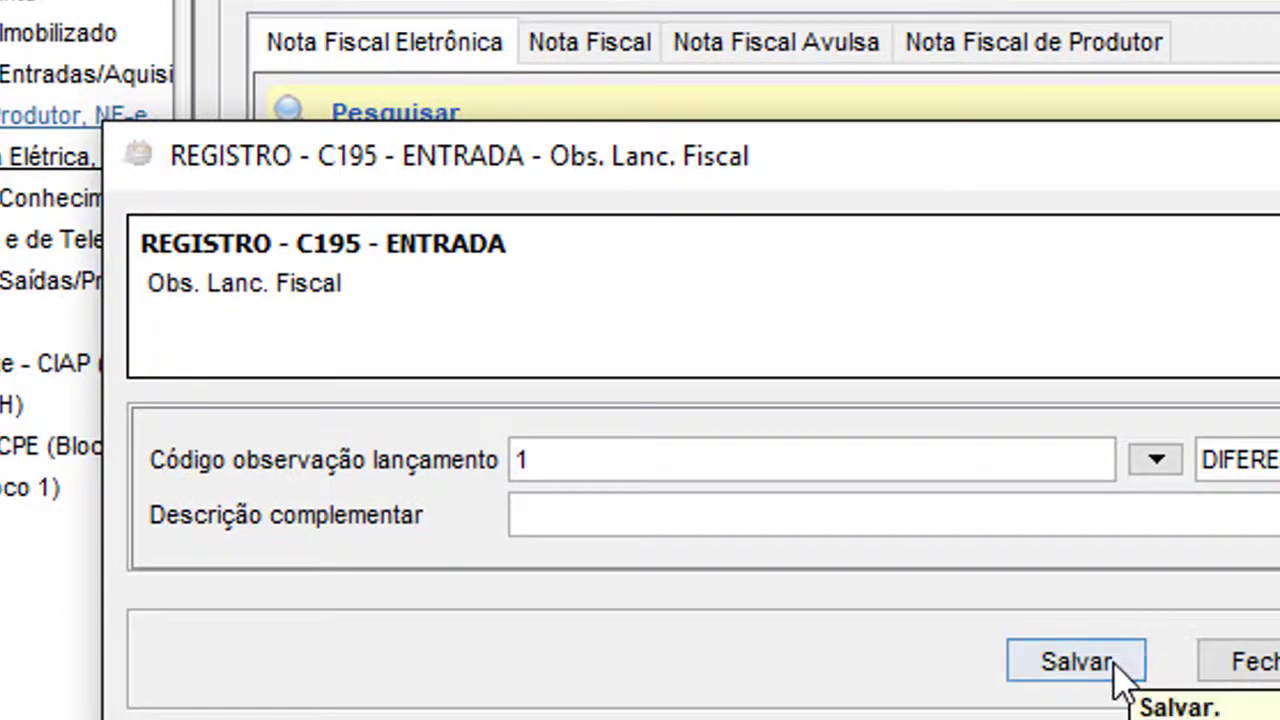
{"action": "left_click", "coordinate": [1115, 665]}
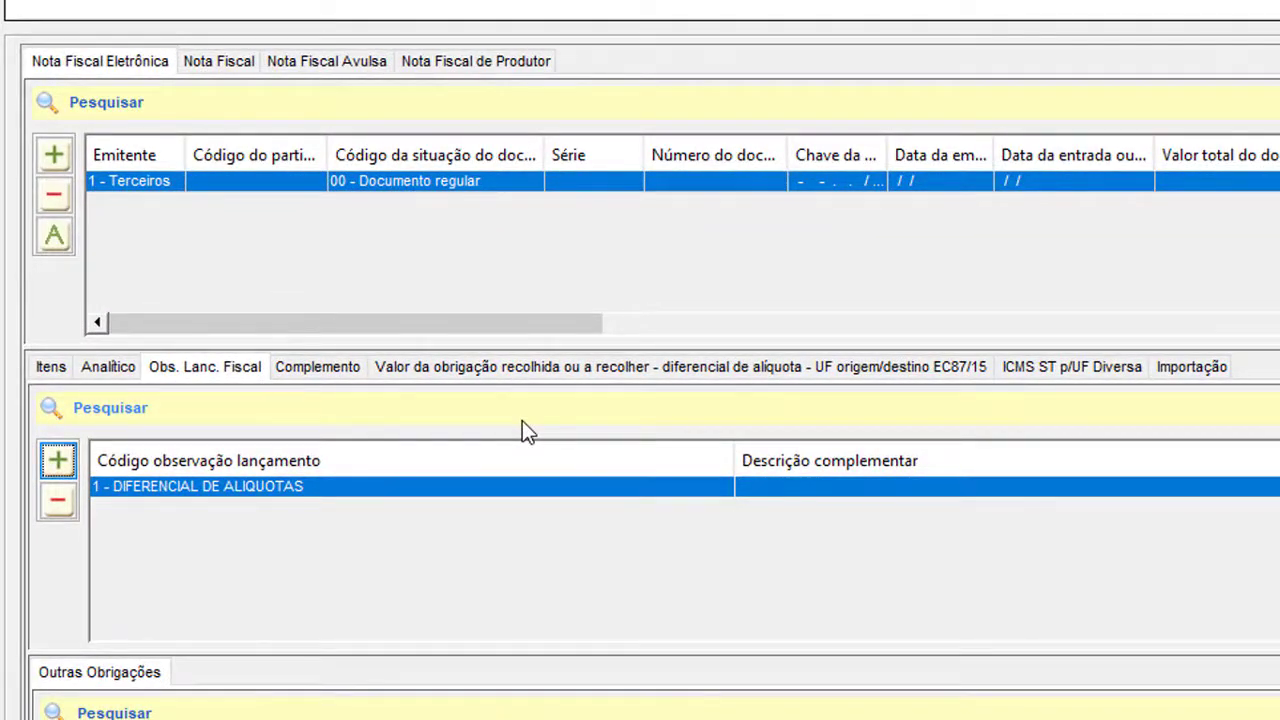
{"action": "double_click", "coordinate": [247, 486]}
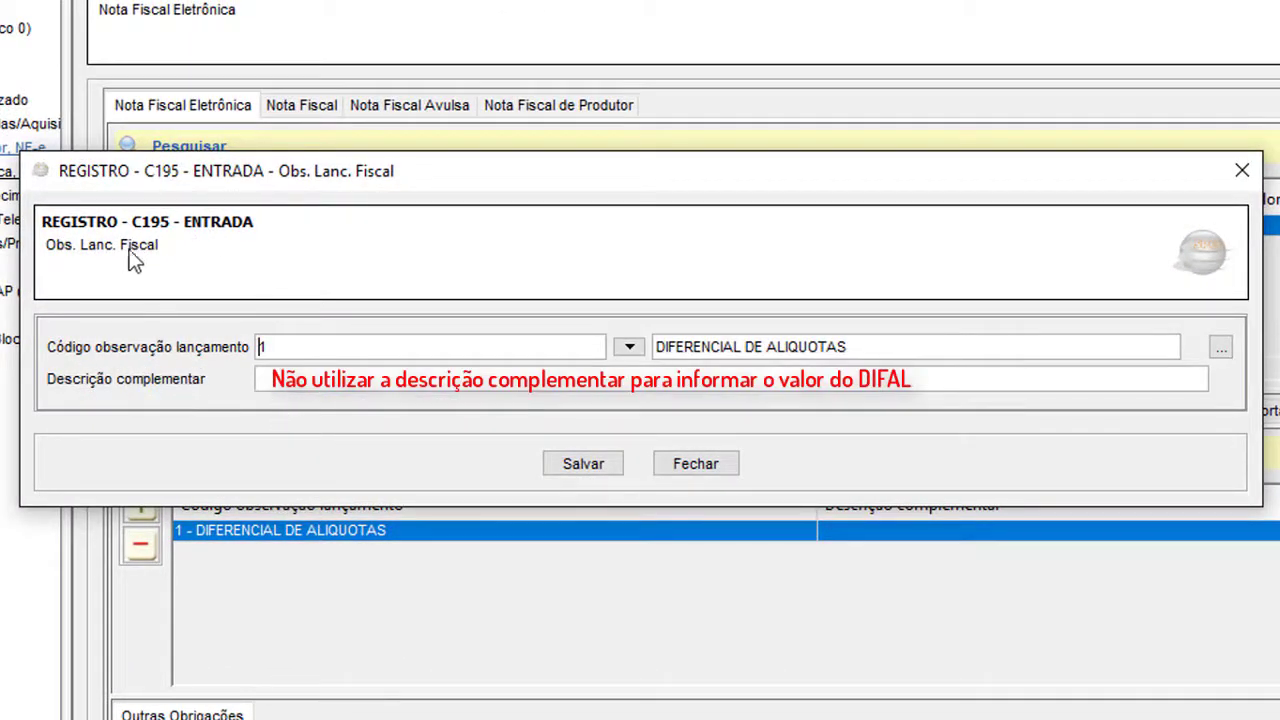
{"action": "left_click", "coordinate": [580, 461]}
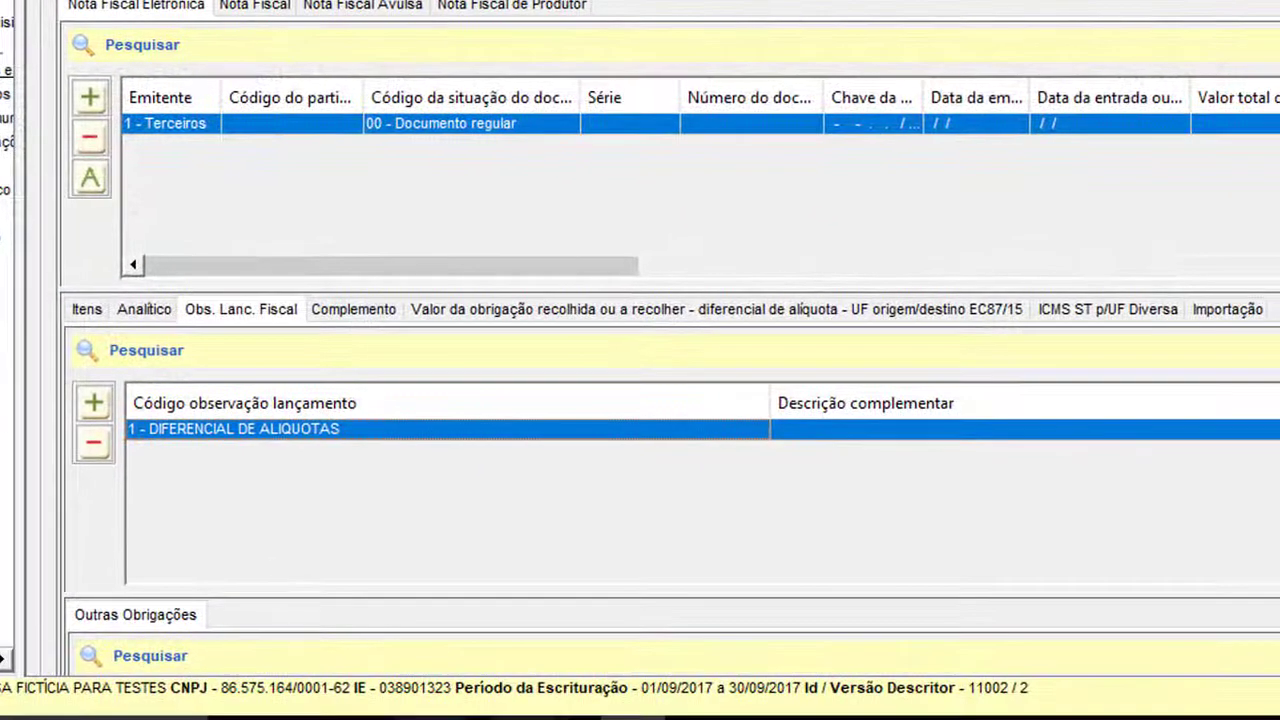
Step: Start a new Outras Obrigações record (C197) under the observation and choose adjustment code AP70000002
{"action": "scroll", "coordinate": [435, 390], "scroll_direction": "down", "scroll_amount": 5}
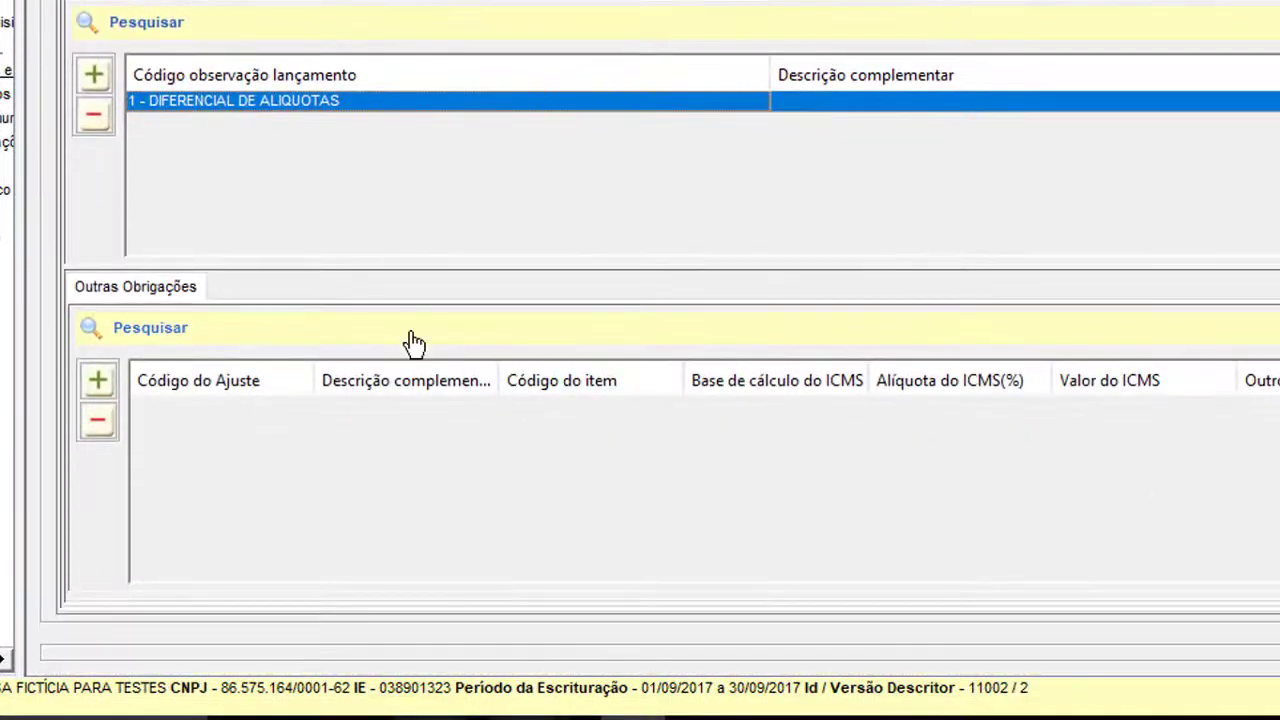
{"action": "left_click", "coordinate": [98, 380]}
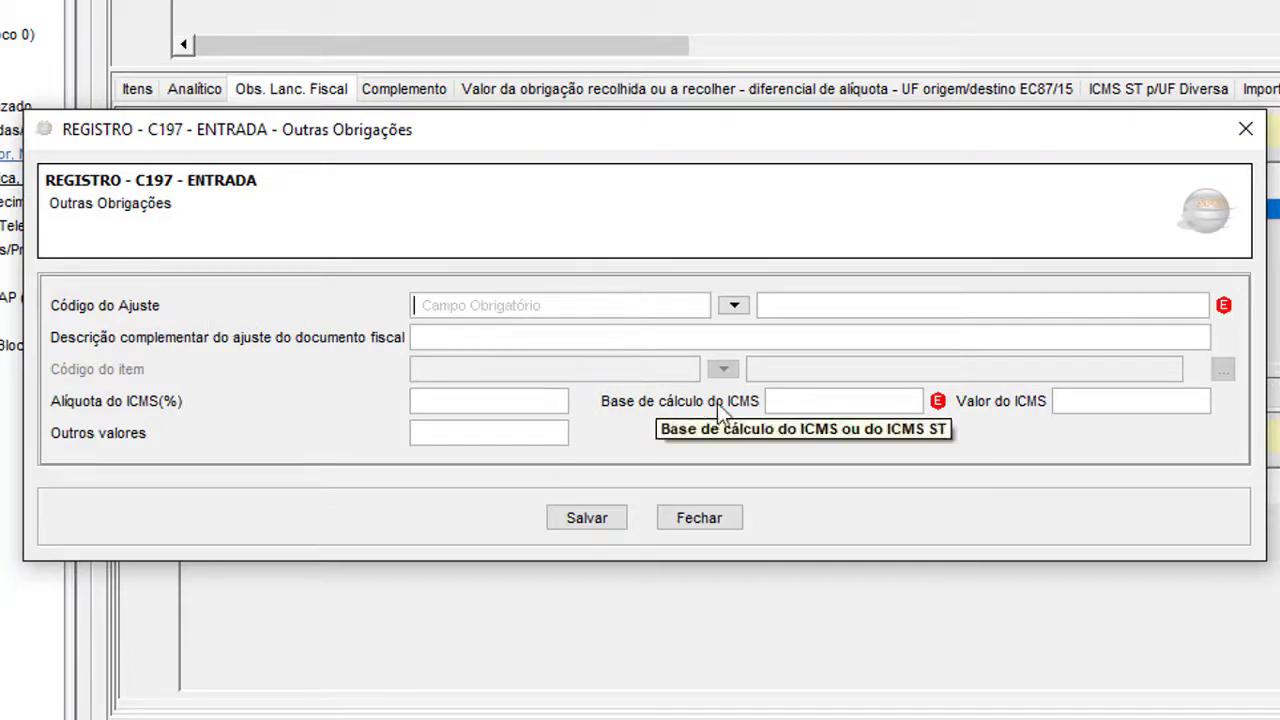
{"action": "left_click", "coordinate": [740, 308]}
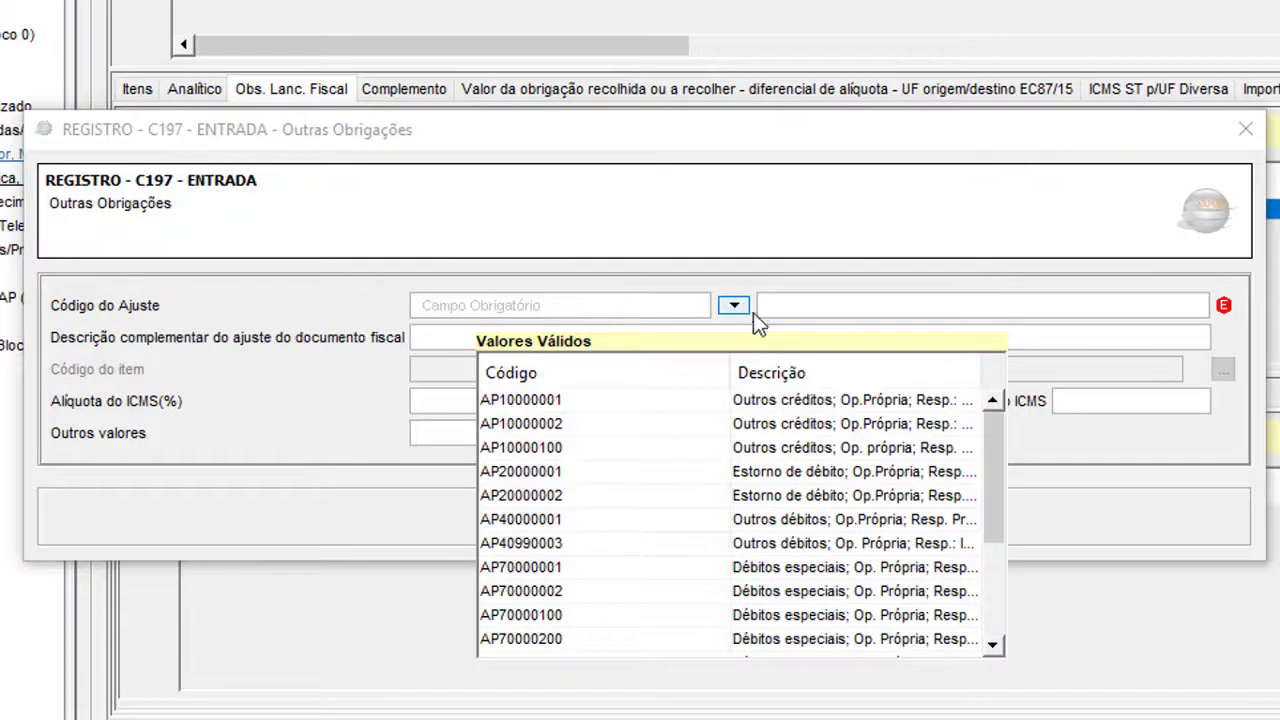
{"action": "mouse_move", "coordinate": [994, 460]}
{"action": "left_mouse_down"}
{"action": "mouse_move", "coordinate": [1004, 560]}
{"action": "mouse_move", "coordinate": [991, 437]}
{"action": "left_mouse_up"}
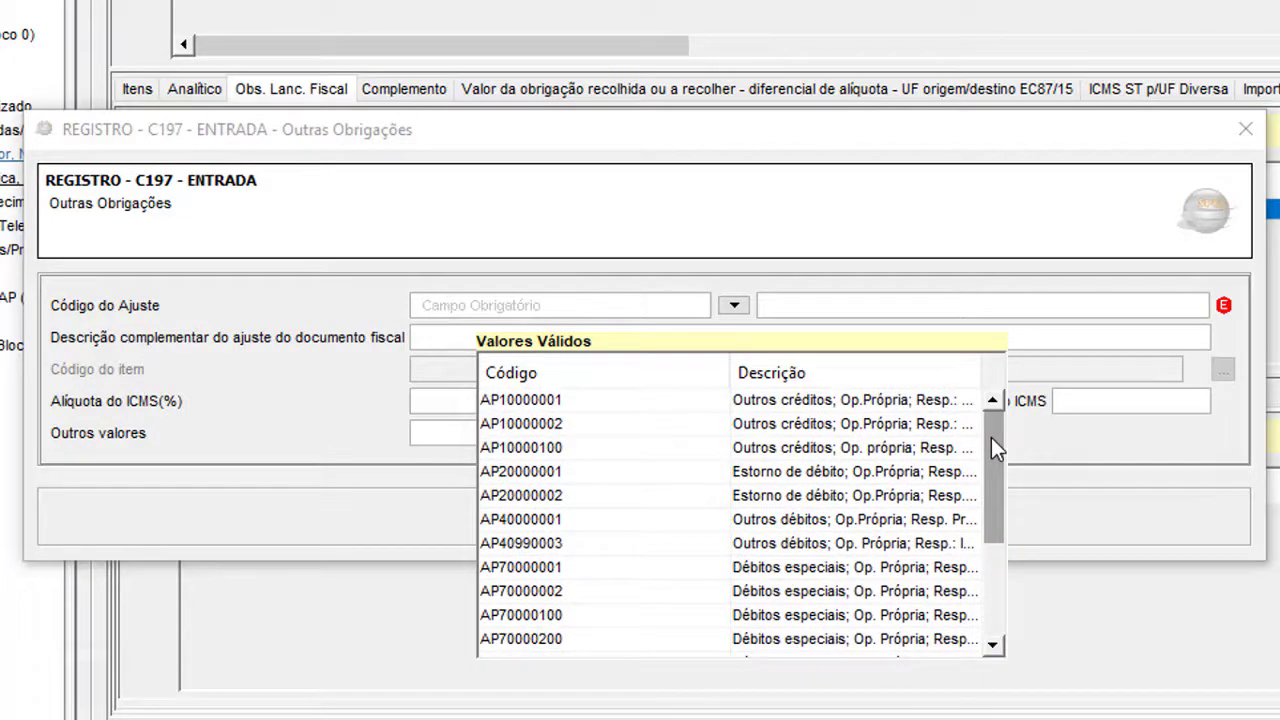
{"action": "left_click_drag", "start_coordinate": [993, 450], "coordinate": [994, 530]}
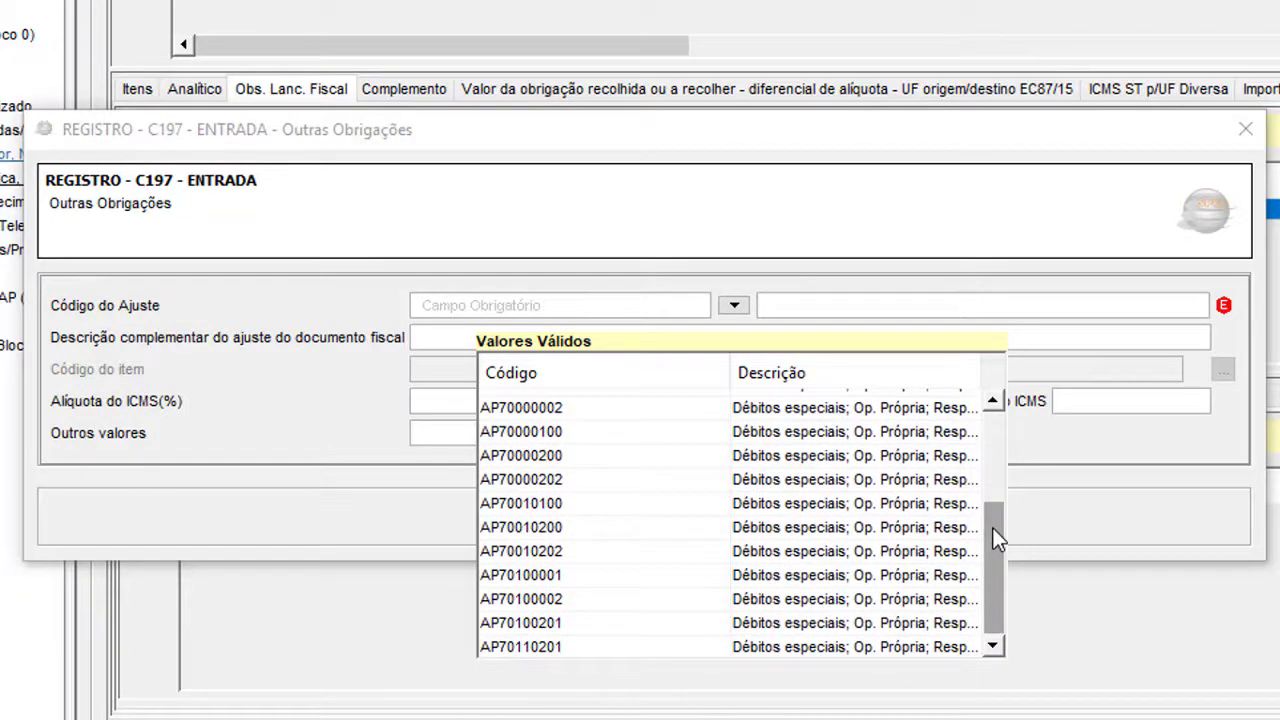
{"action": "left_click", "coordinate": [993, 401]}
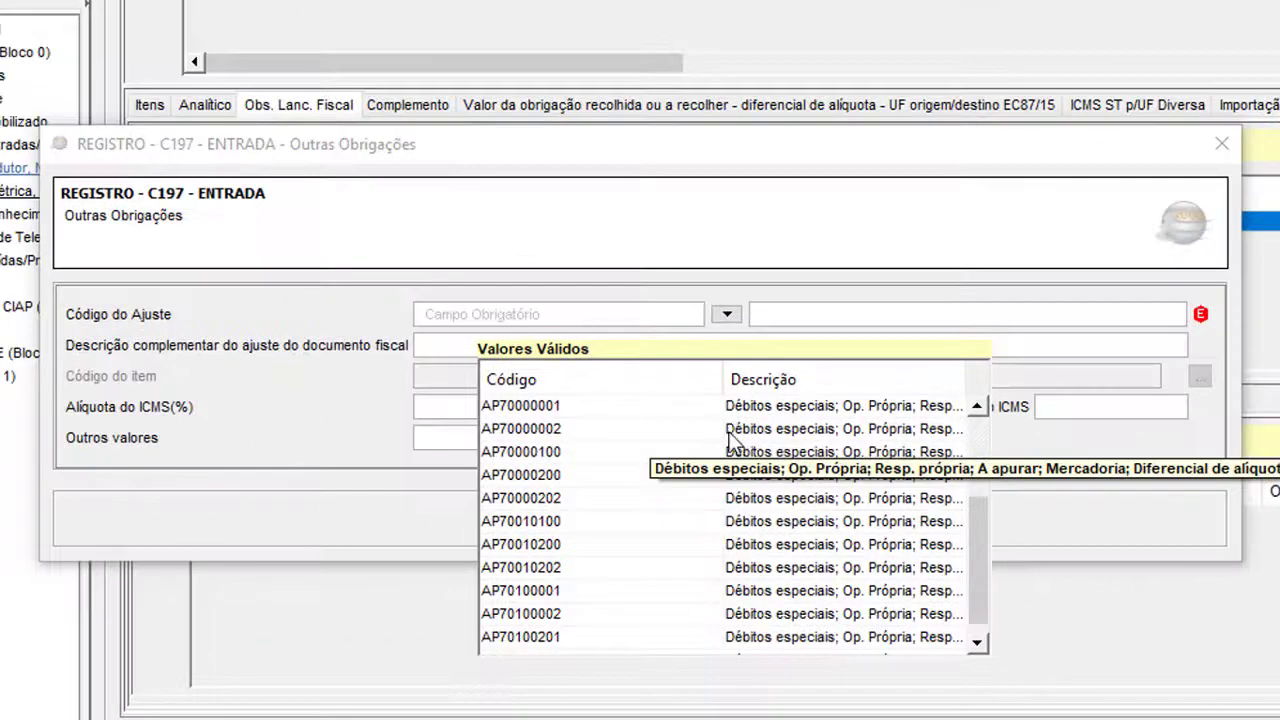
{"action": "left_click", "coordinate": [529, 432]}
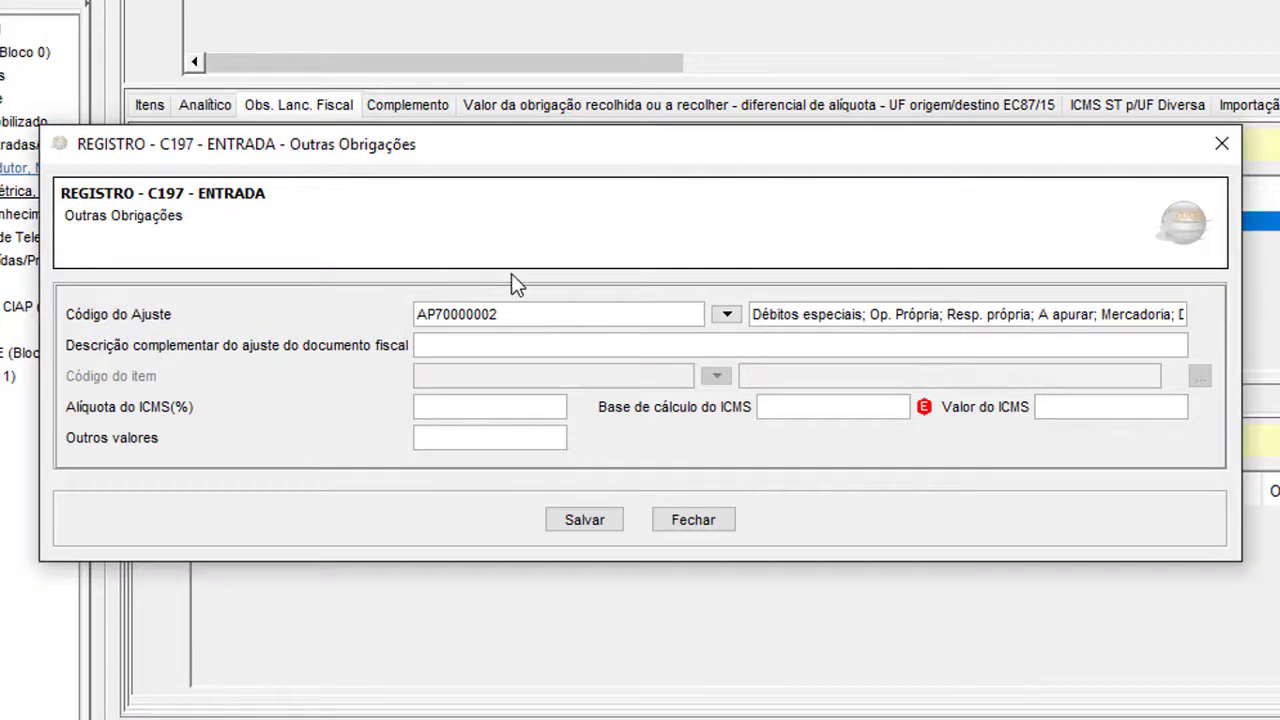
Step: Set the C197 record's ICMS value to R$ 1.000,00 and save the record
{"action": "left_click", "coordinate": [1073, 398]}
{"action": "type", "text": "1000"}
{"action": "key", "text": "Tab"}
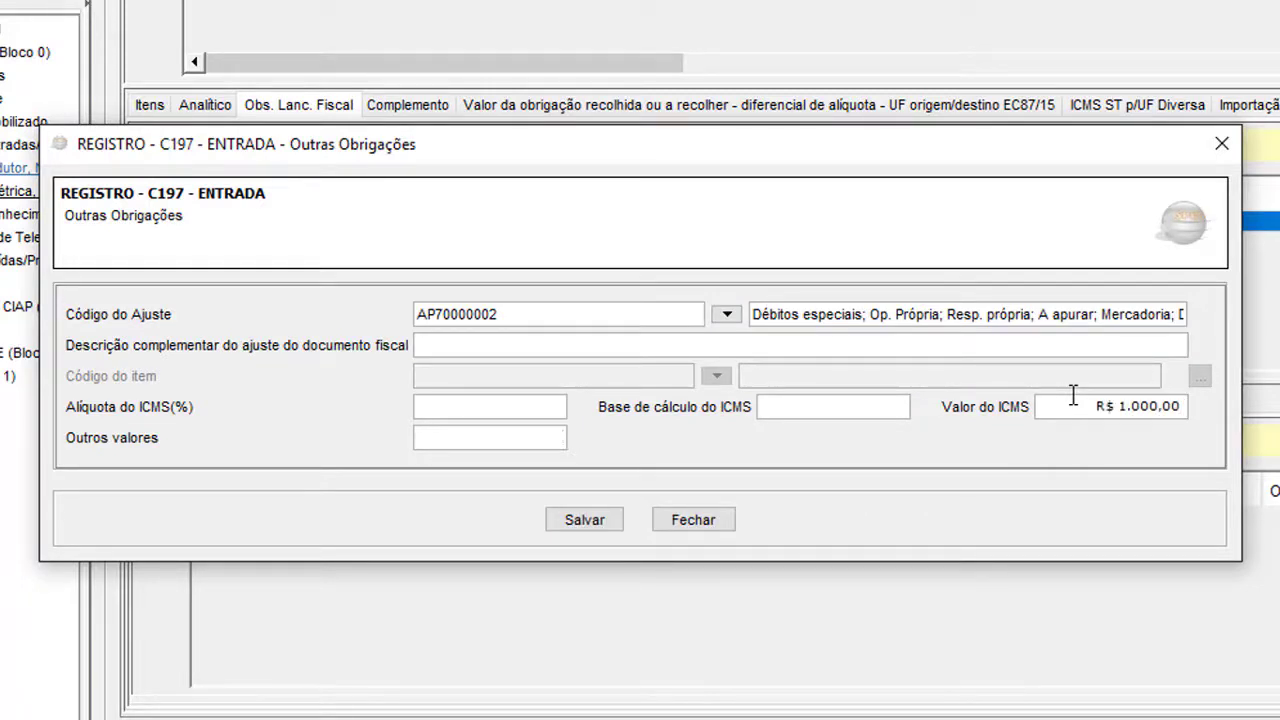
{"action": "left_click", "coordinate": [590, 522]}
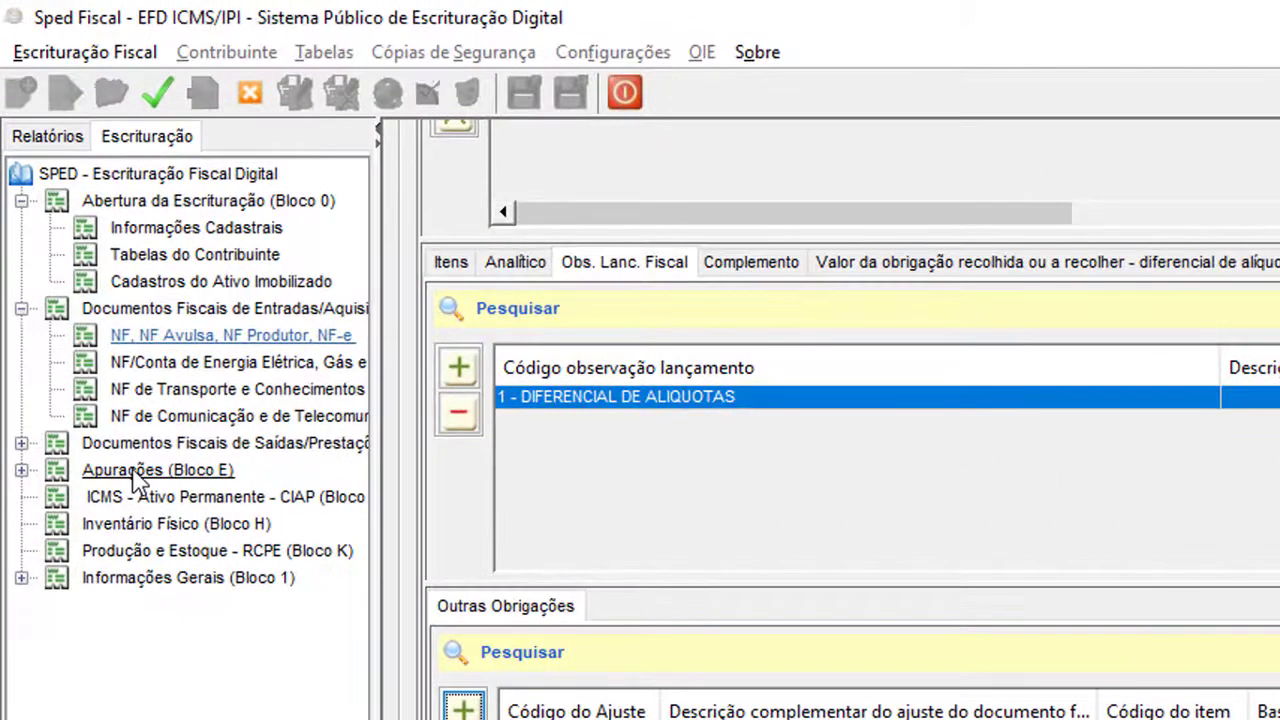
Step: Open the Valores de Apuração record (E110) of ICMS Próprio for the period 01/09/2017 to 30/09/2017
{"action": "double_click", "coordinate": [88, 300]}
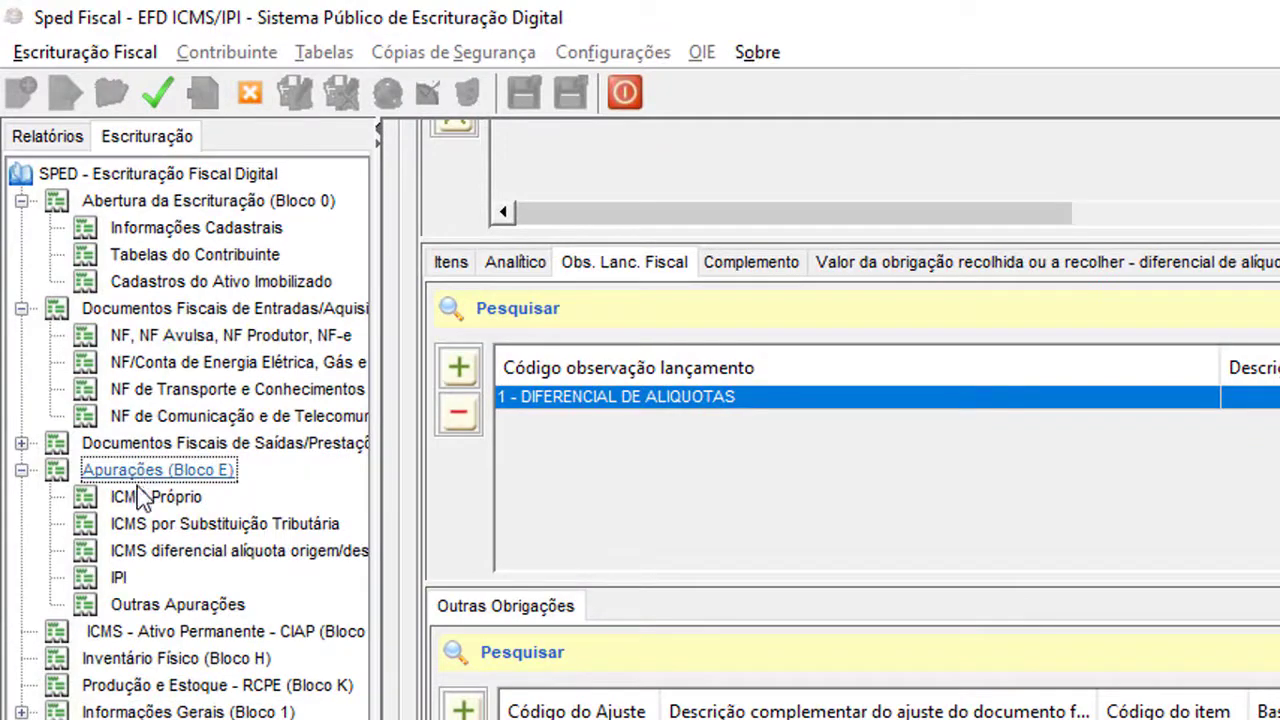
{"action": "left_click", "coordinate": [145, 497]}
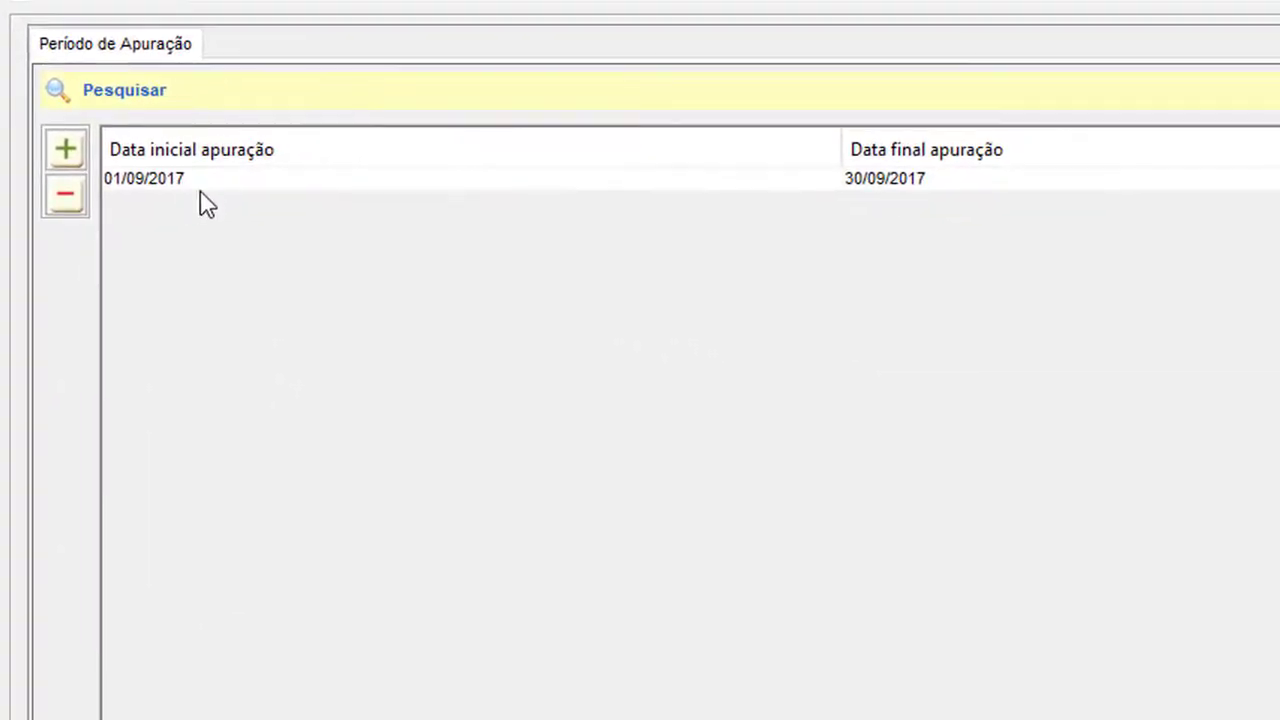
{"action": "left_click", "coordinate": [201, 190]}
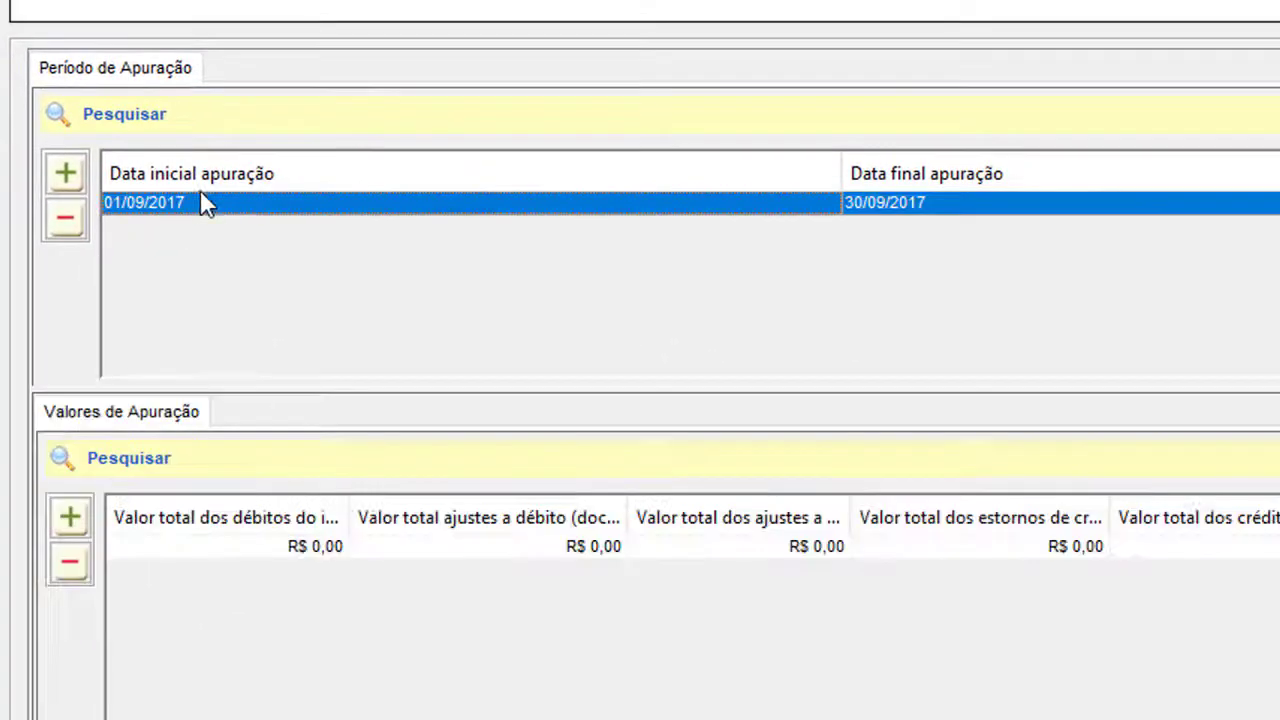
{"action": "double_click", "coordinate": [240, 546]}
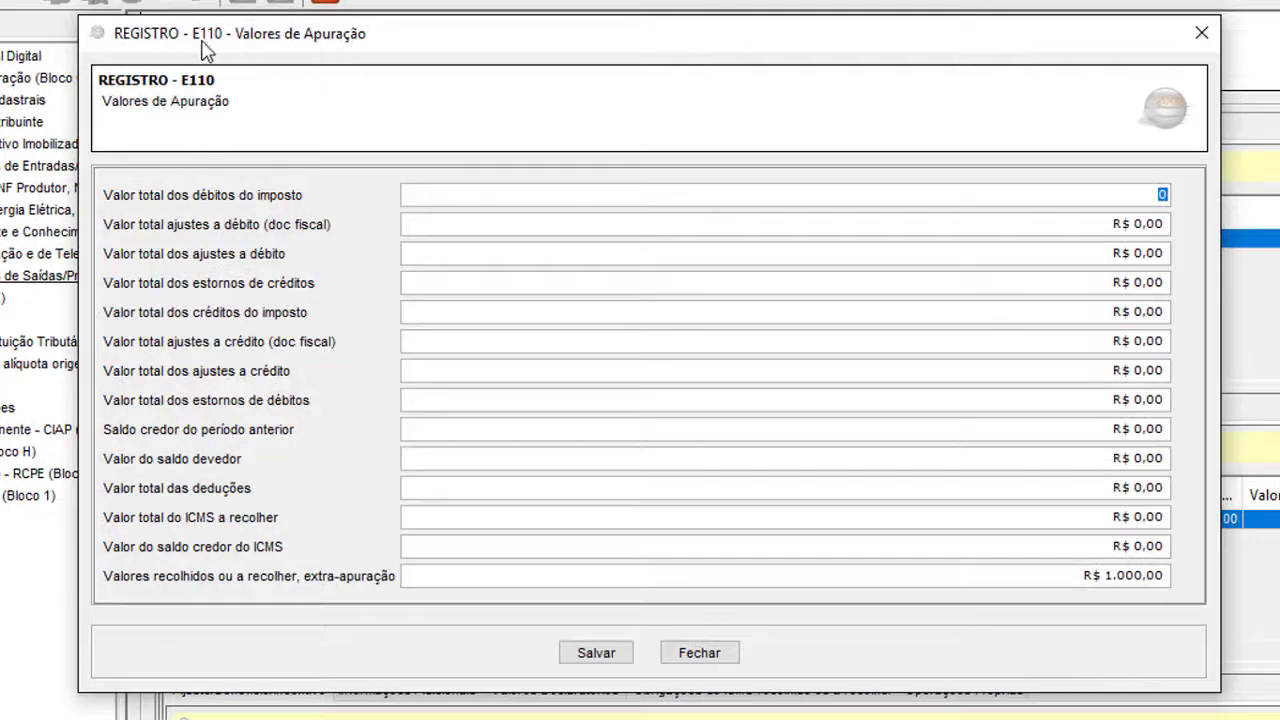
Step: Set the E110 record's extra-assessment amount (Valores recolhidos ou a recolher, extra-apuração) to R$ 3.000,00 and save the record
{"action": "left_click", "coordinate": [1090, 573]}
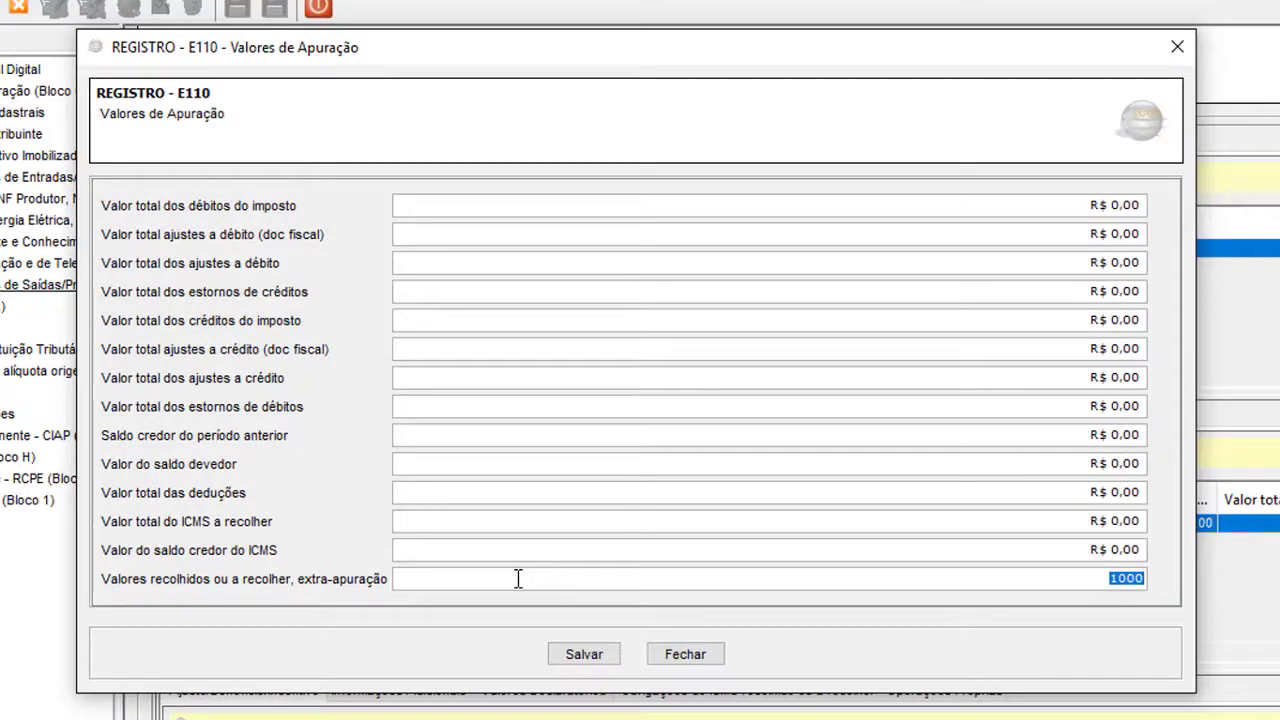
{"action": "type", "text": "3"}
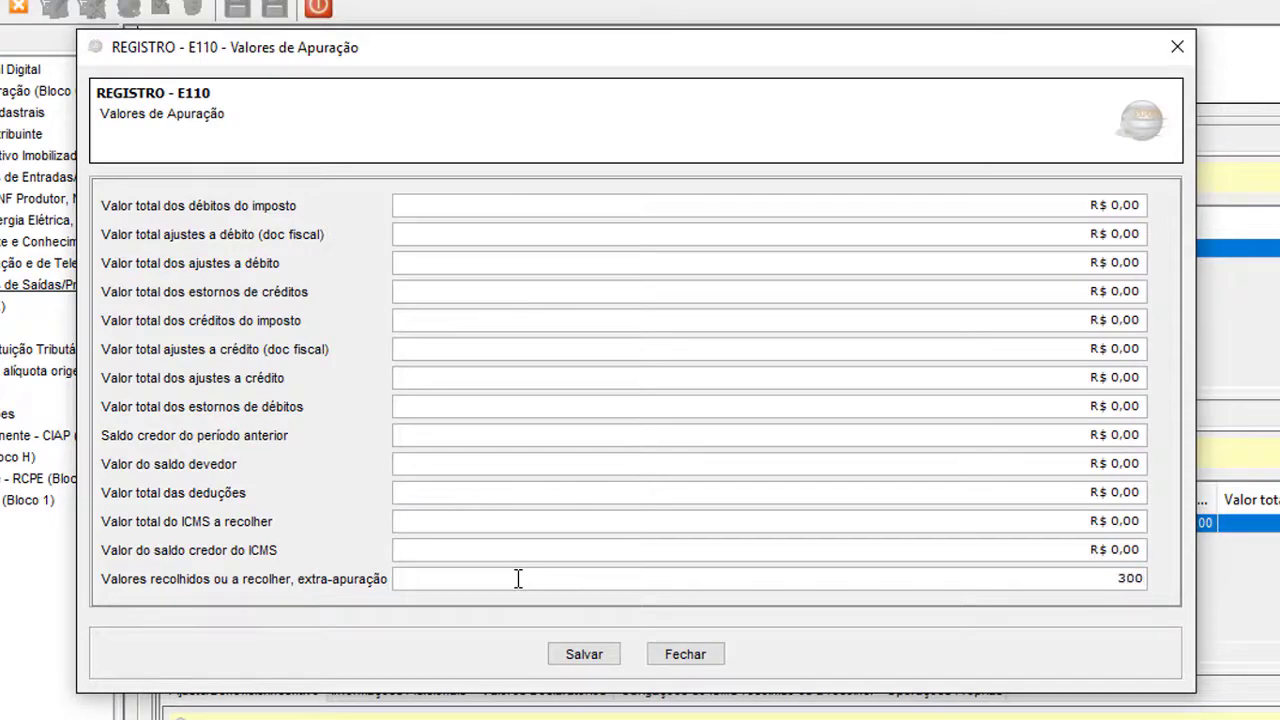
{"action": "key", "text": "Tab"}
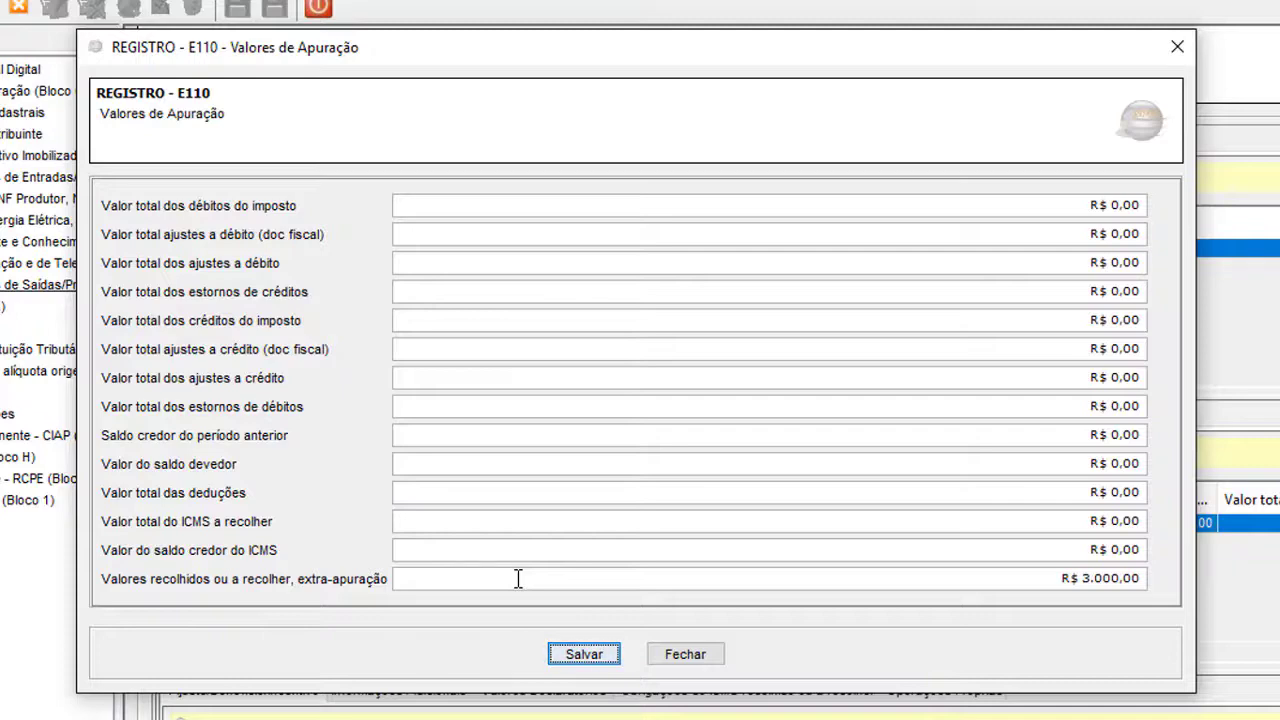
{"action": "left_click", "coordinate": [572, 654]}
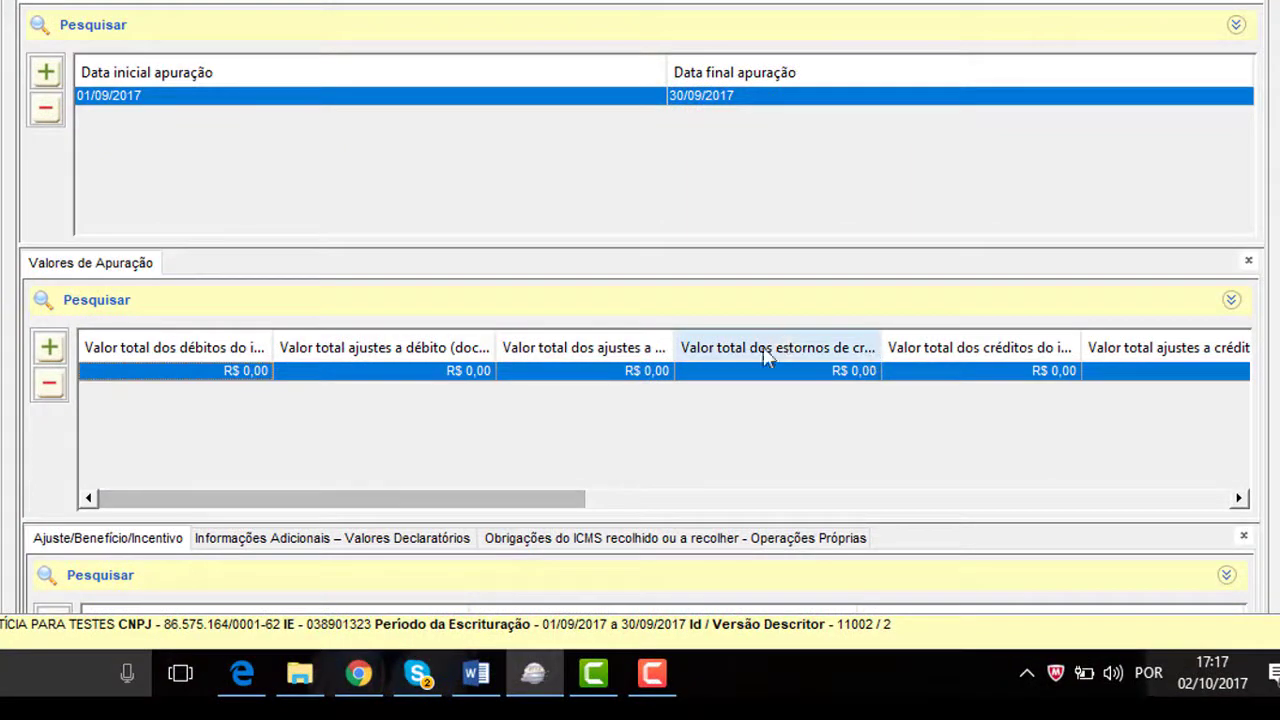
Step: Start a new E116 obligation record under Operações Próprias and choose ICMS code 003 - Antecipação do diferencial de alíquotas do ICMS
{"action": "scroll", "coordinate": [912, 349], "scroll_direction": "down", "scroll_amount": 3}
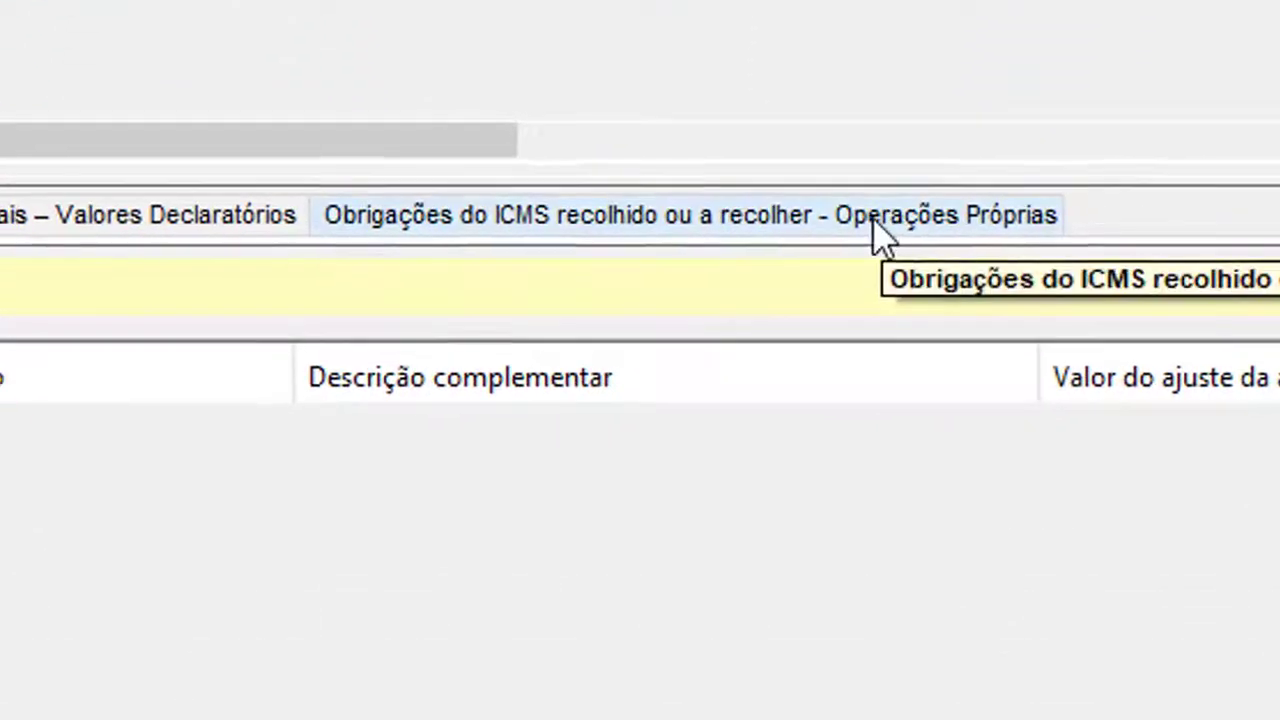
{"action": "left_click", "coordinate": [862, 218]}
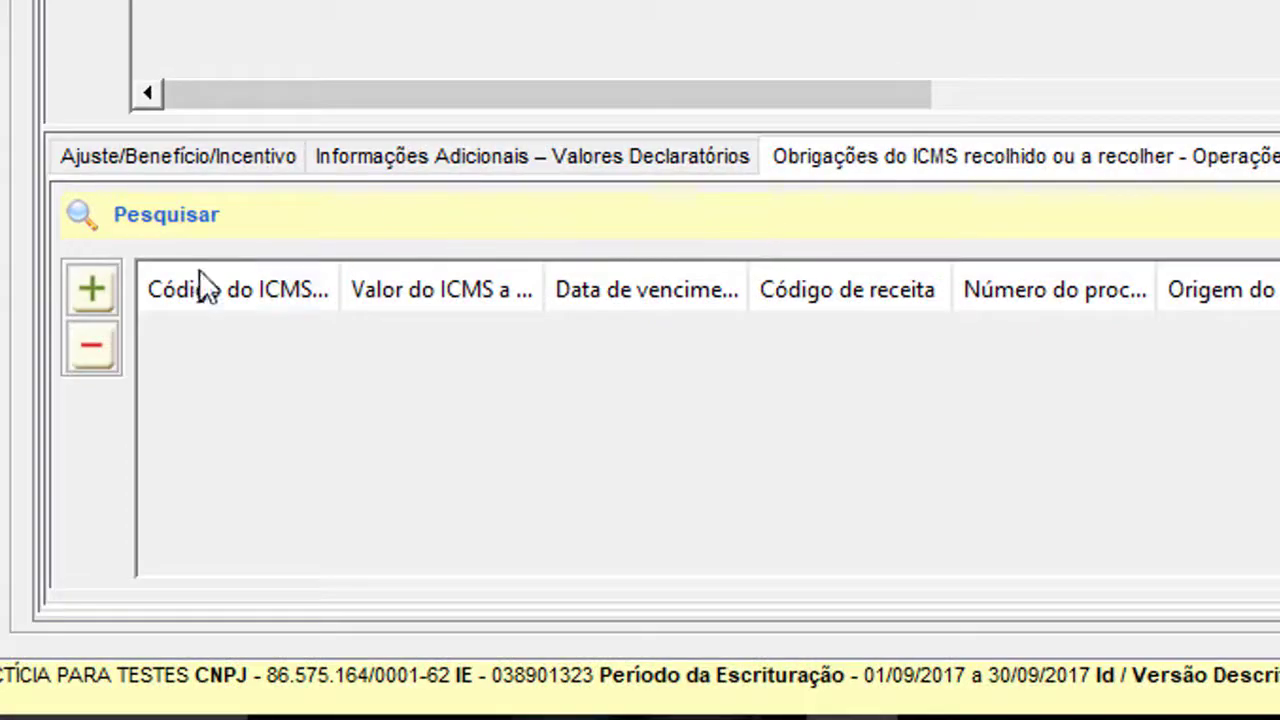
{"action": "left_click", "coordinate": [75, 292]}
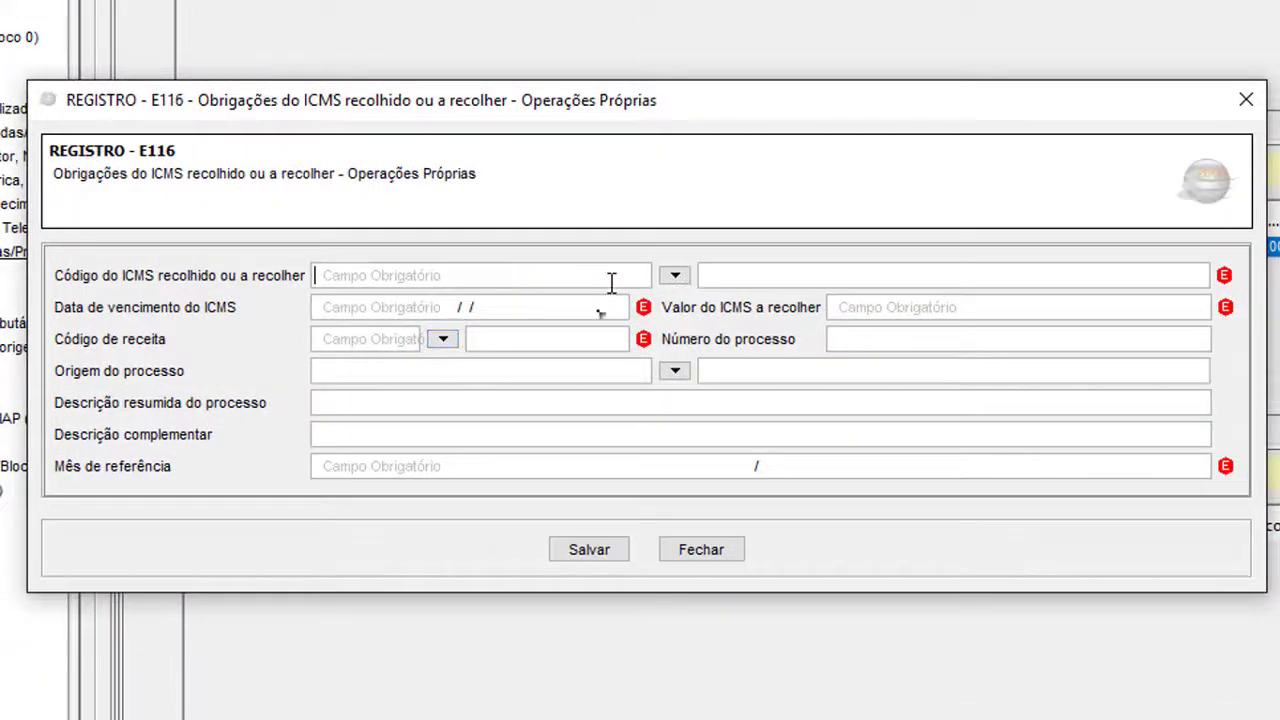
{"action": "left_click", "coordinate": [676, 275]}
{"action": "left_click", "coordinate": [676, 275]}
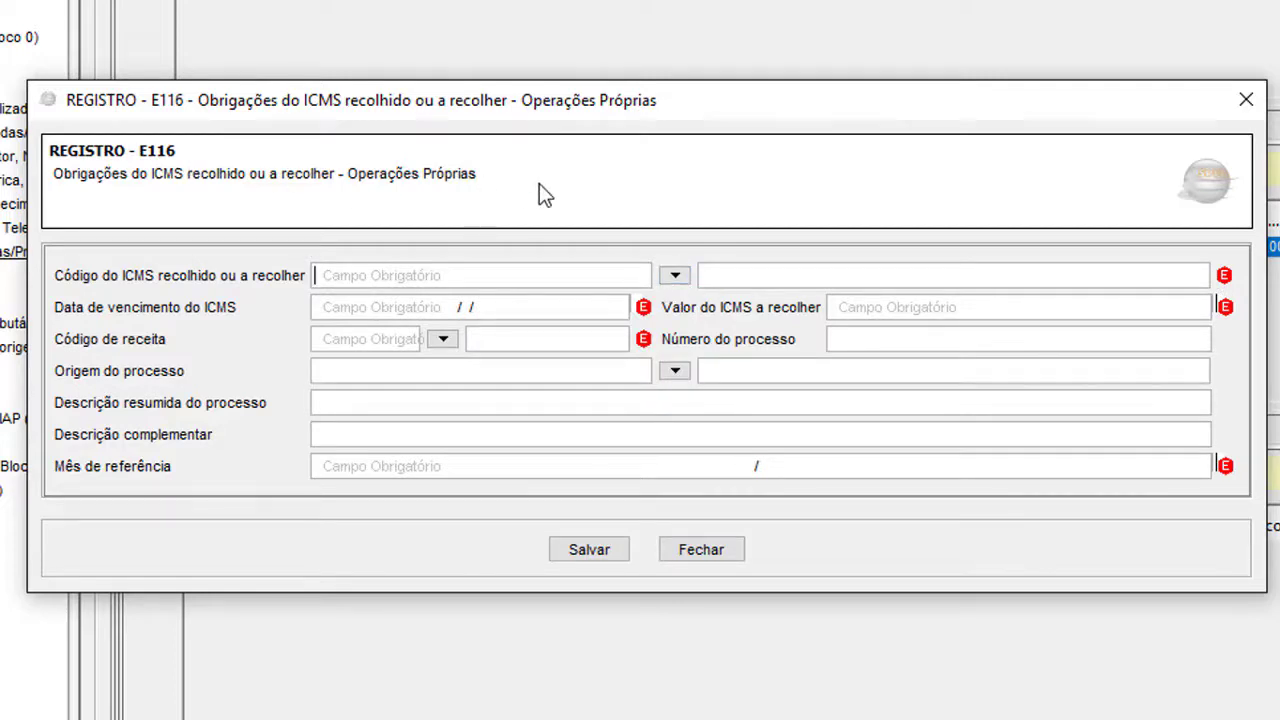
{"action": "left_click", "coordinate": [676, 275]}
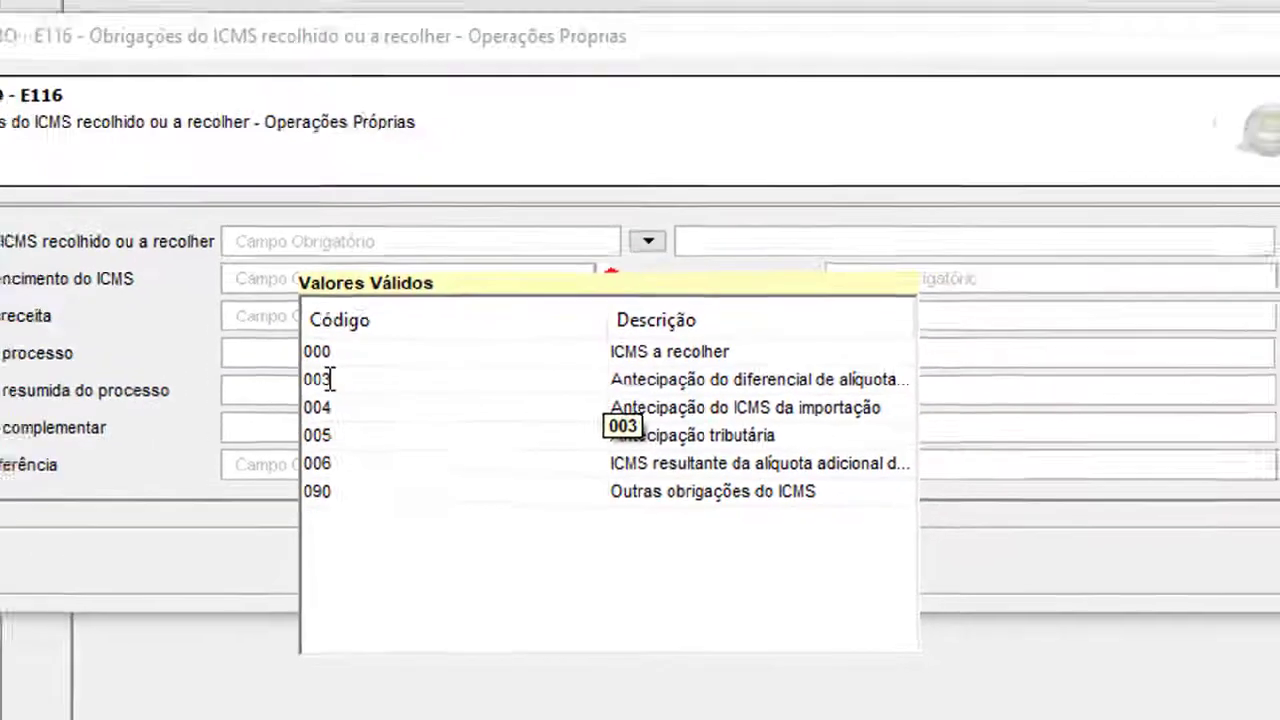
{"action": "double_click", "coordinate": [330, 379]}
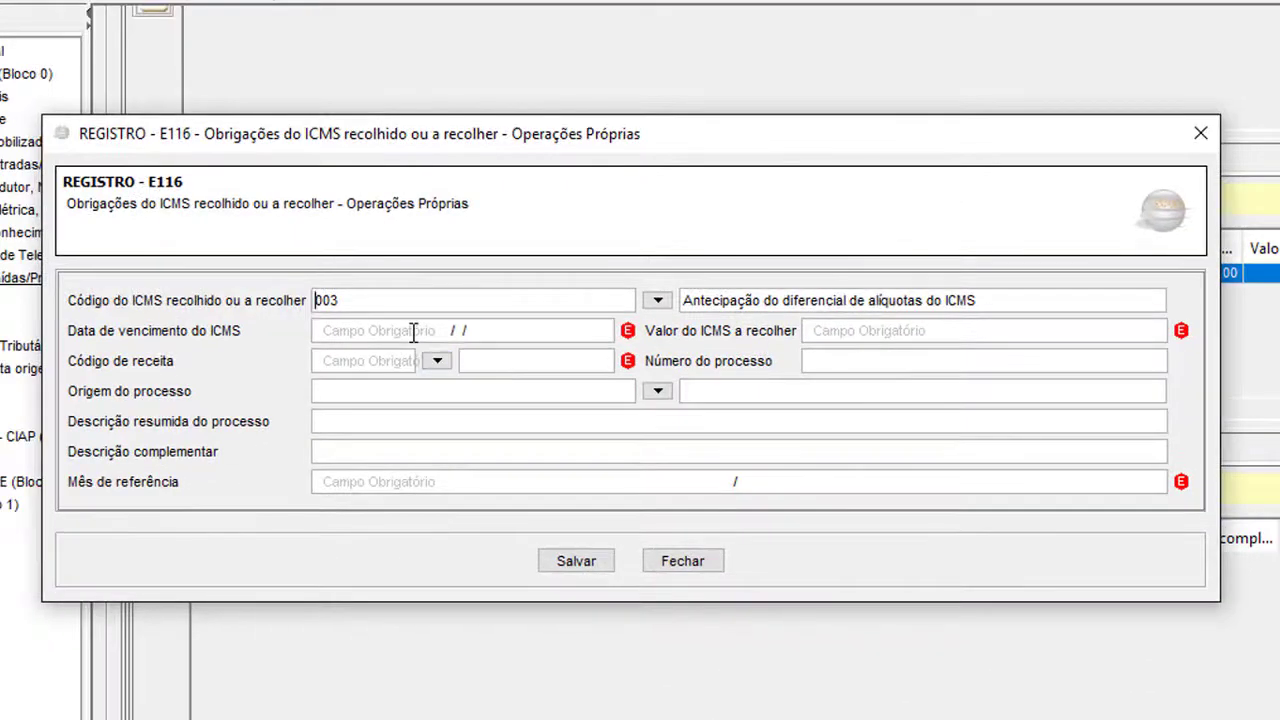
Step: Set the E116 record's due date to 10/10/2017 and its ICMS value payable to R$ 3.000,00
{"action": "left_click", "coordinate": [413, 333]}
{"action": "type", "text": "10/10/2017"}
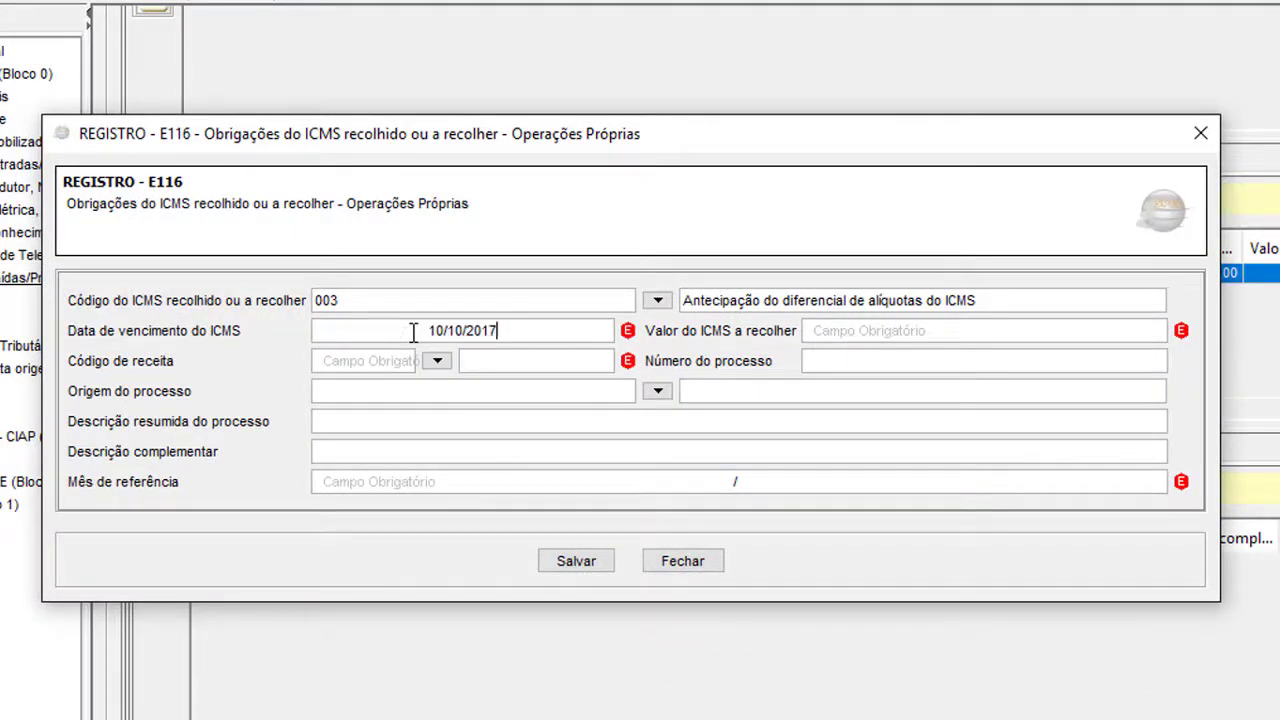
{"action": "left_click", "coordinate": [893, 331]}
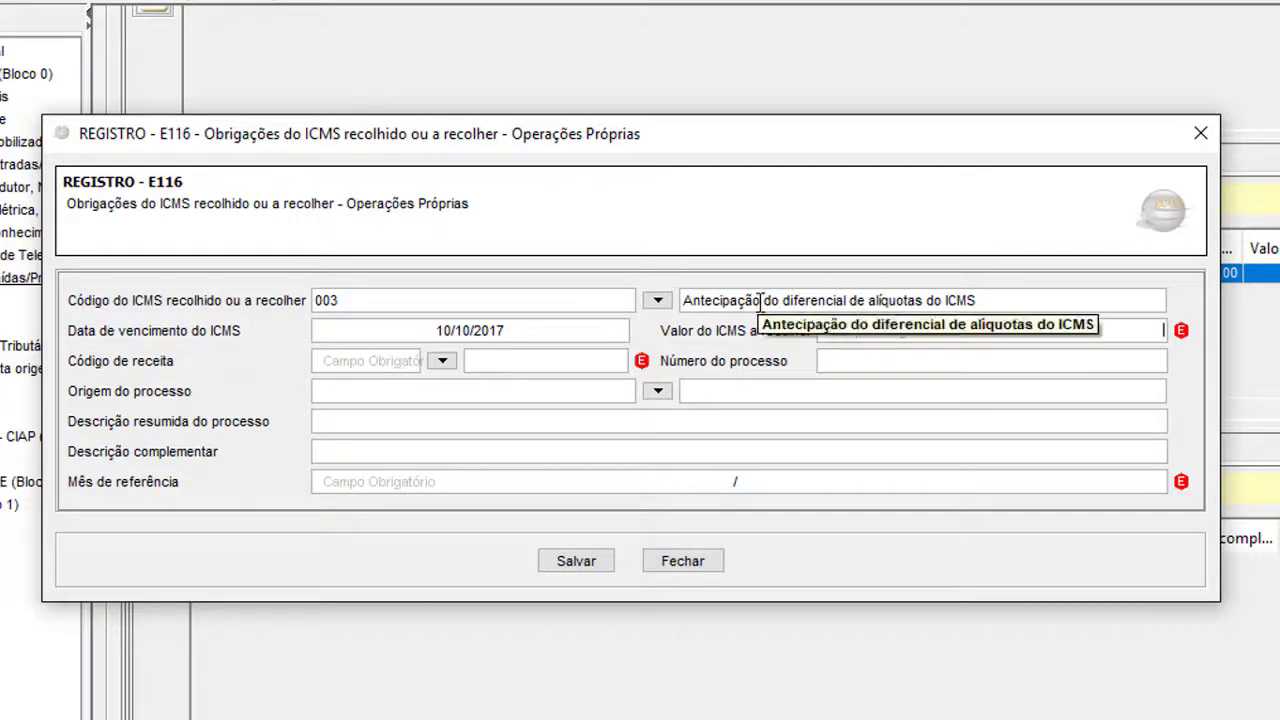
{"action": "left_click", "coordinate": [1160, 333]}
{"action": "type", "text": "3000"}
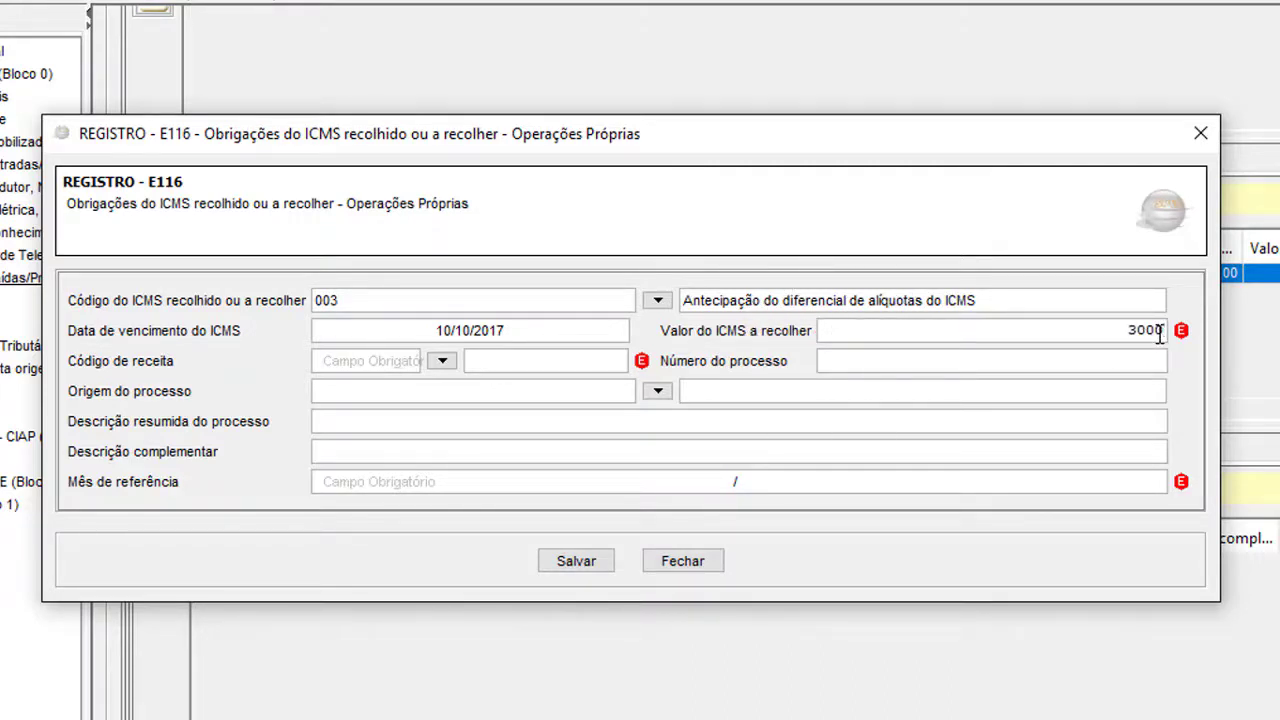
{"action": "key", "text": "Tab"}
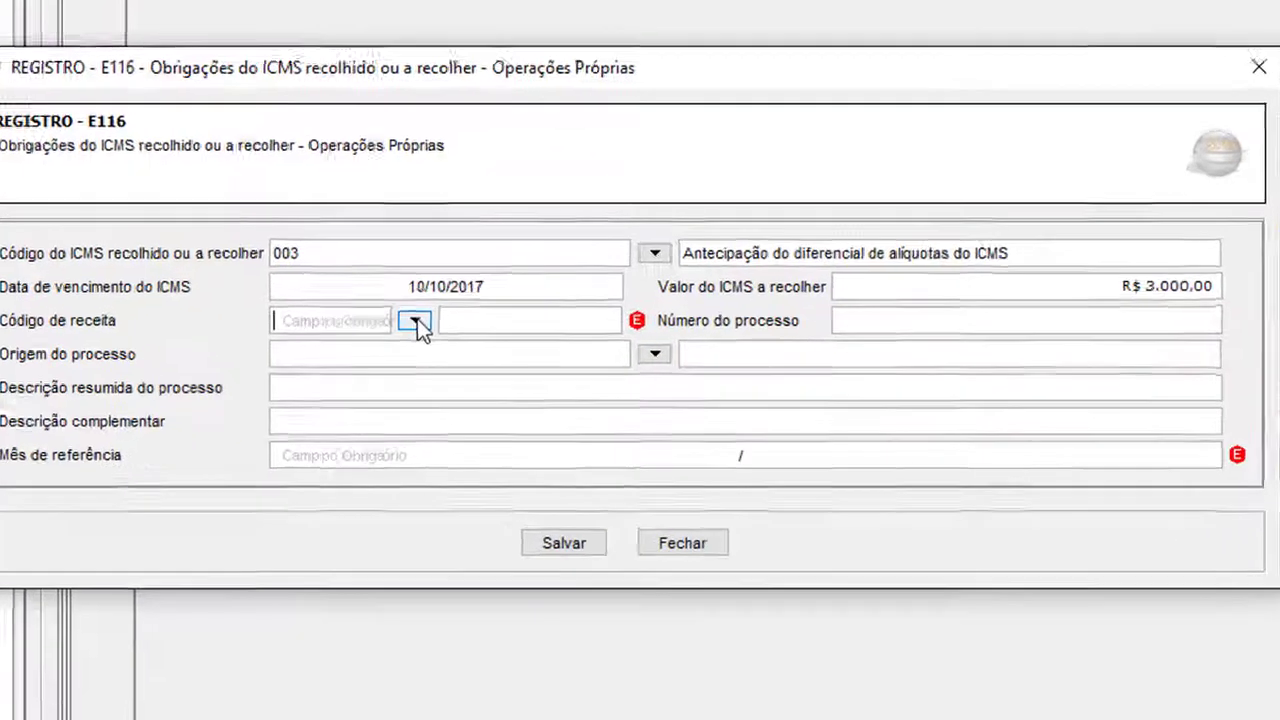
Step: Choose revenue code 1611 (ICMS Diferencial de Alíquotas), set the reference month to 09/2017 and save the E116 record
{"action": "left_click", "coordinate": [442, 361]}
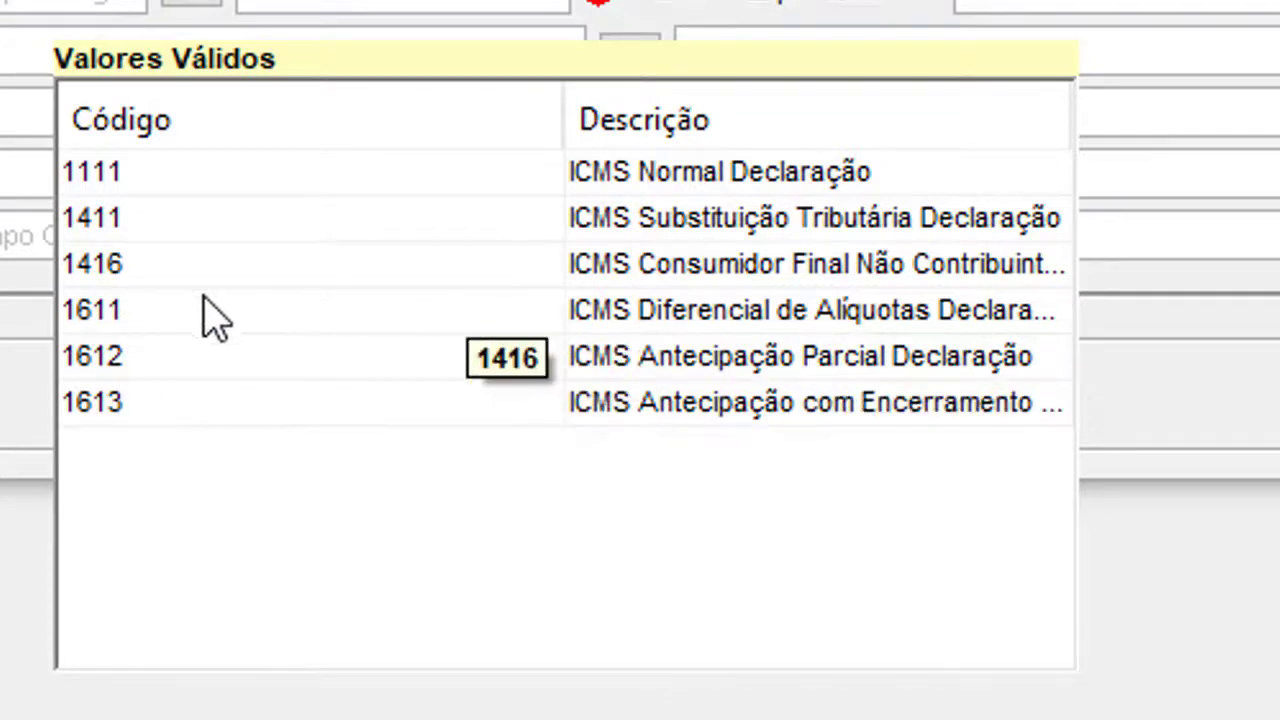
{"action": "double_click", "coordinate": [128, 310]}
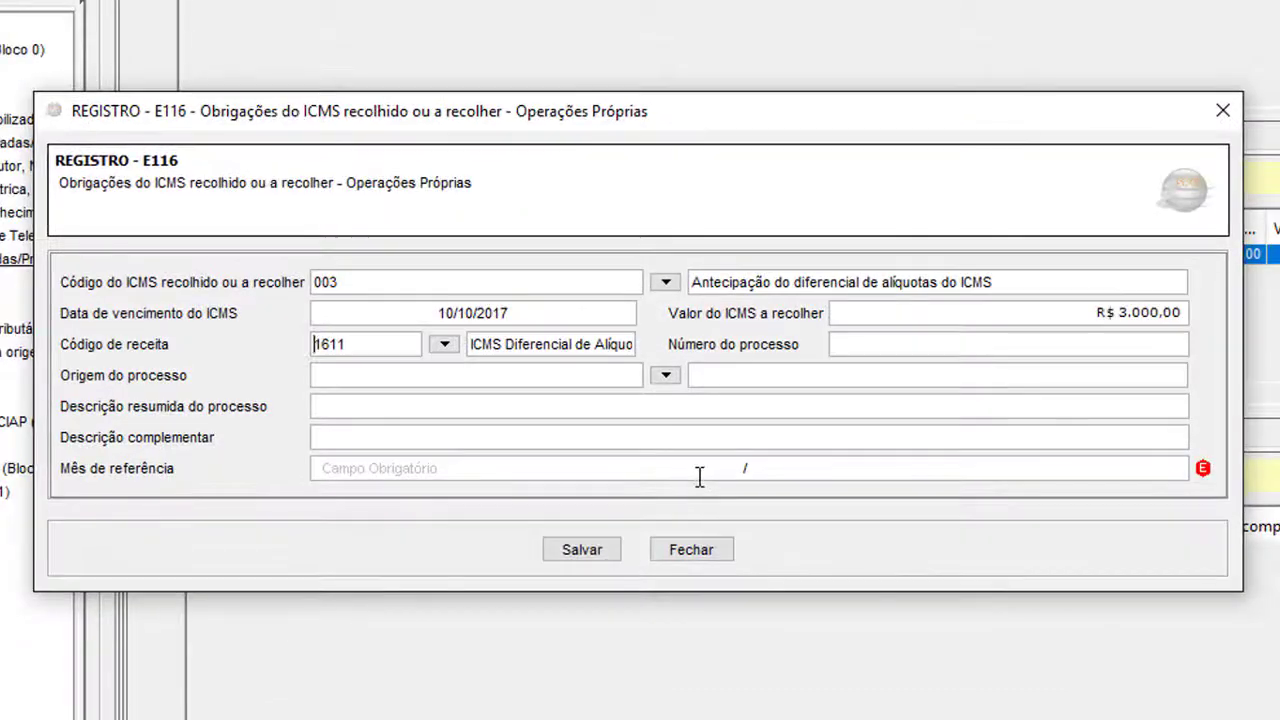
{"action": "left_click", "coordinate": [702, 478]}
{"action": "type", "text": "09/"}
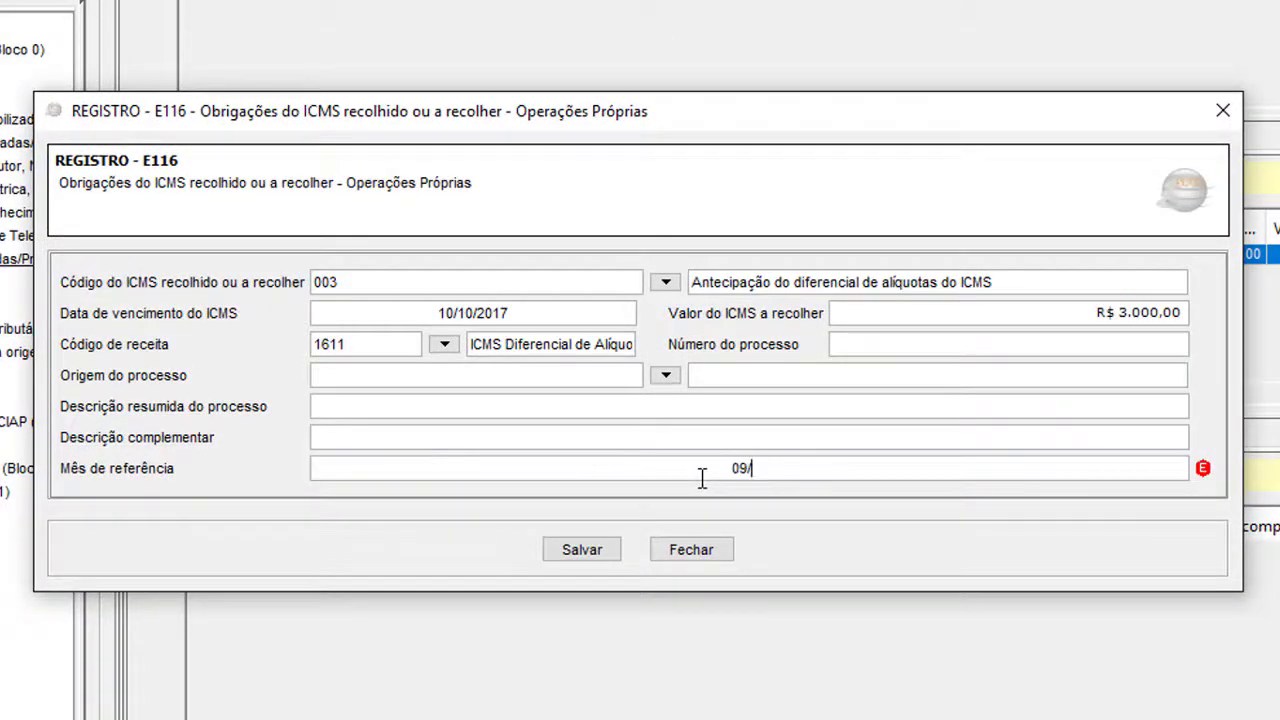
{"action": "type", "text": "2017"}
{"action": "left_click", "coordinate": [571, 553]}
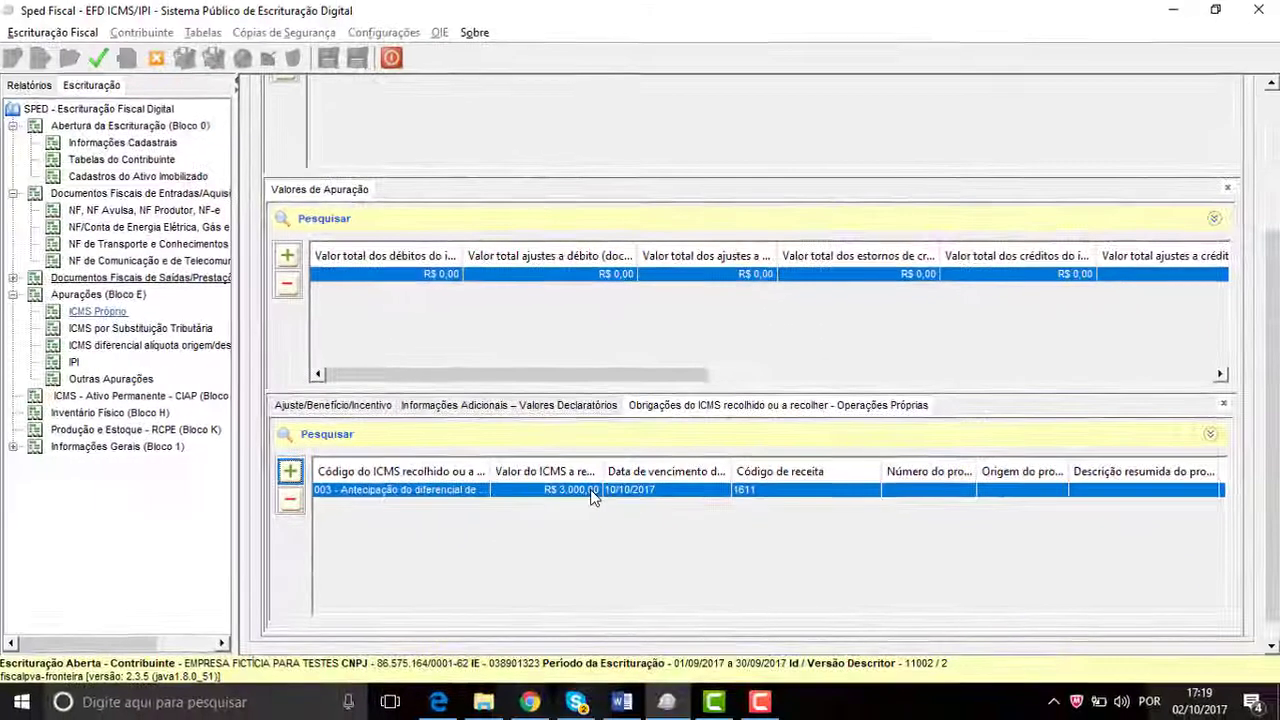